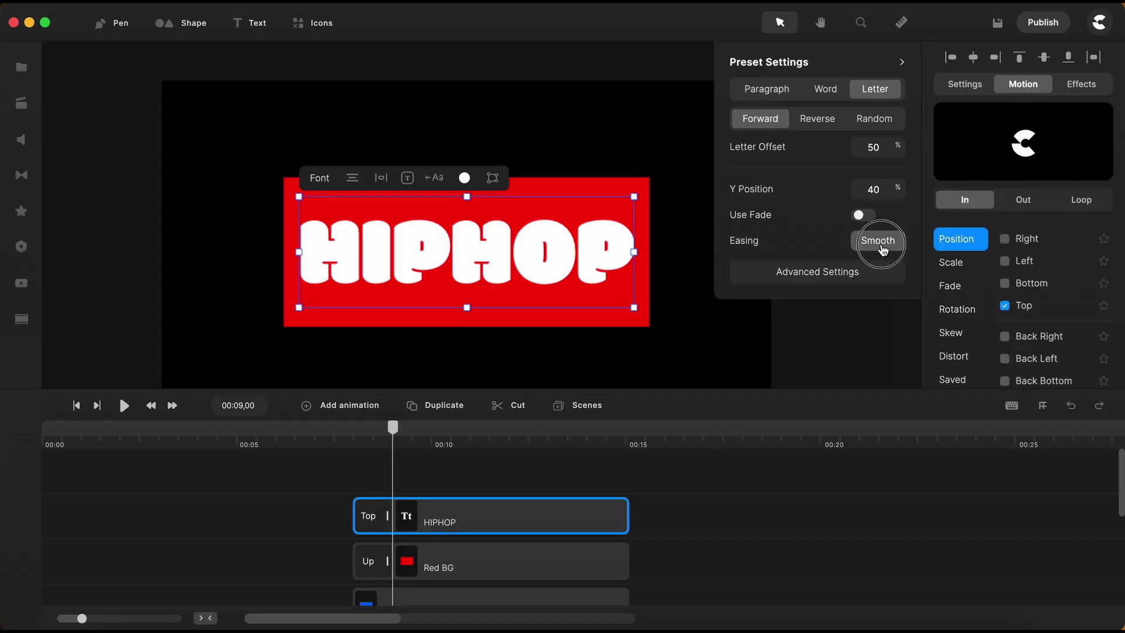
Expand the letter preset's Advanced Settings to show position, zoom and skew options
{"action": "left_click", "coordinate": [813, 271]}
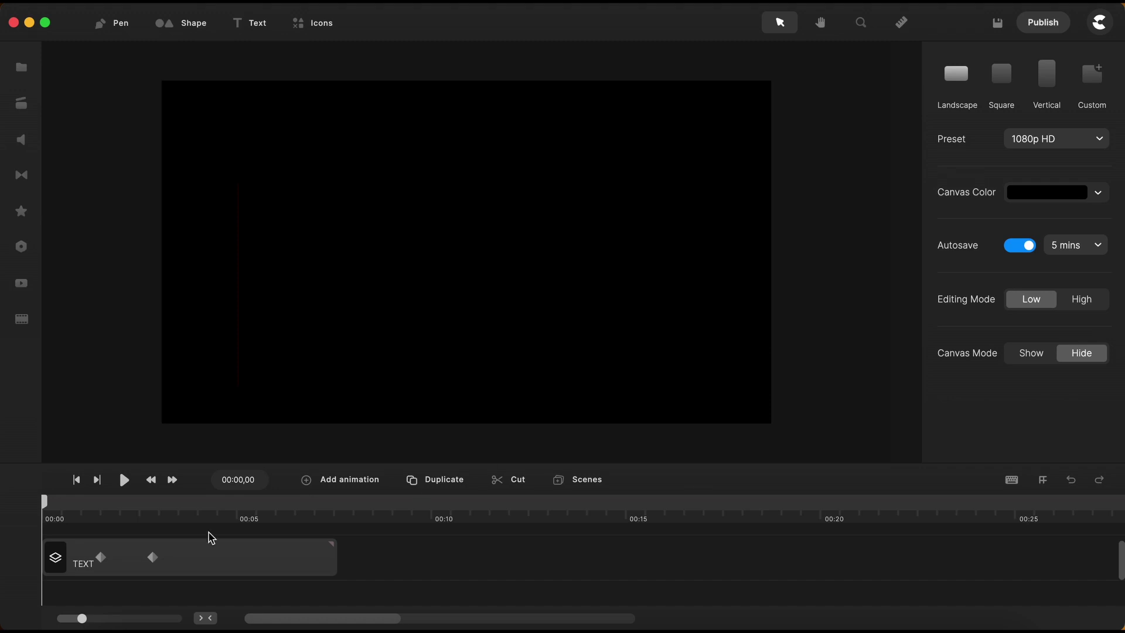
Preview the skewed HIPHOP banner, then park the playhead at 00:07,29
{"action": "left_click", "coordinate": [124, 480]}
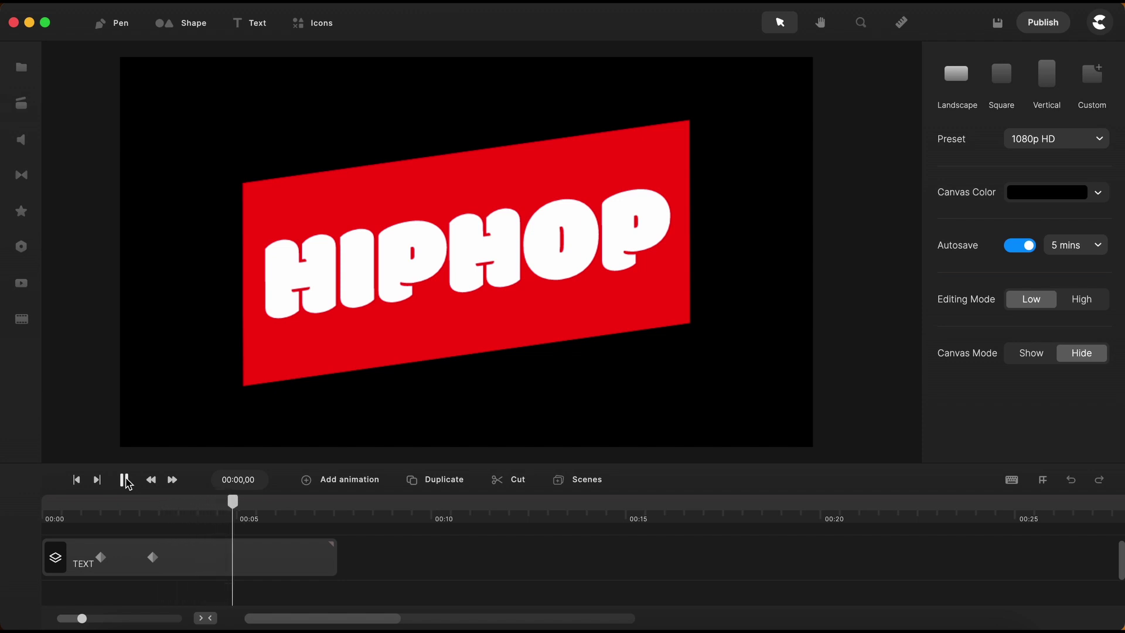
{"action": "left_click", "coordinate": [124, 480]}
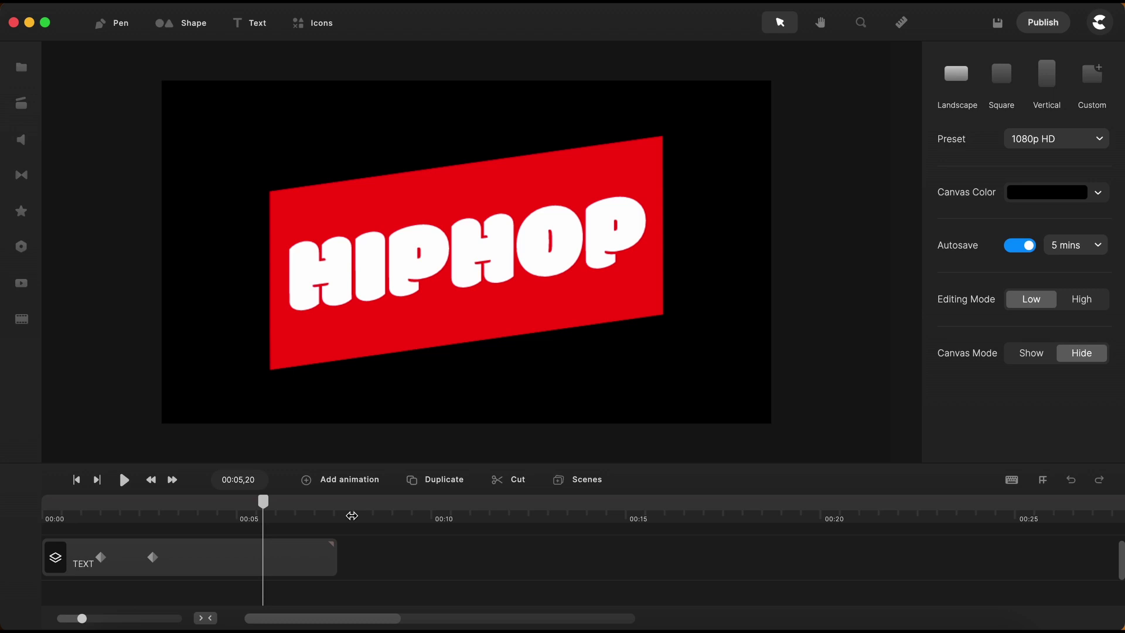
{"action": "left_click", "coordinate": [352, 517]}
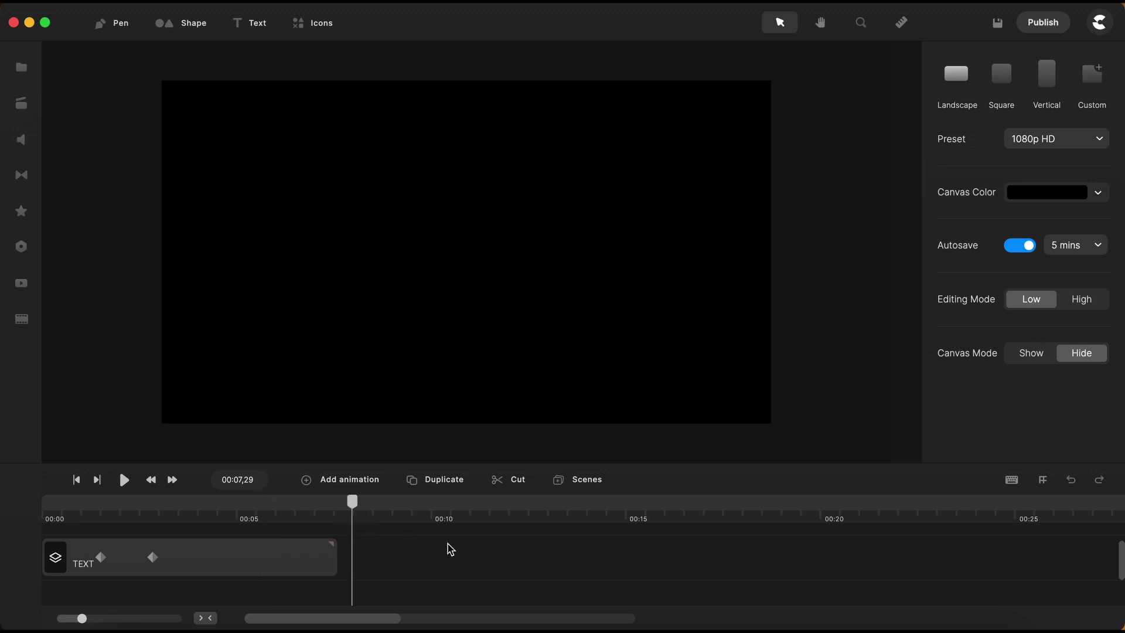
Add a rectangle, shorten it from the top edge, and centre it vertically
{"action": "left_click", "coordinate": [182, 28]}
{"action": "left_click", "coordinate": [182, 114]}
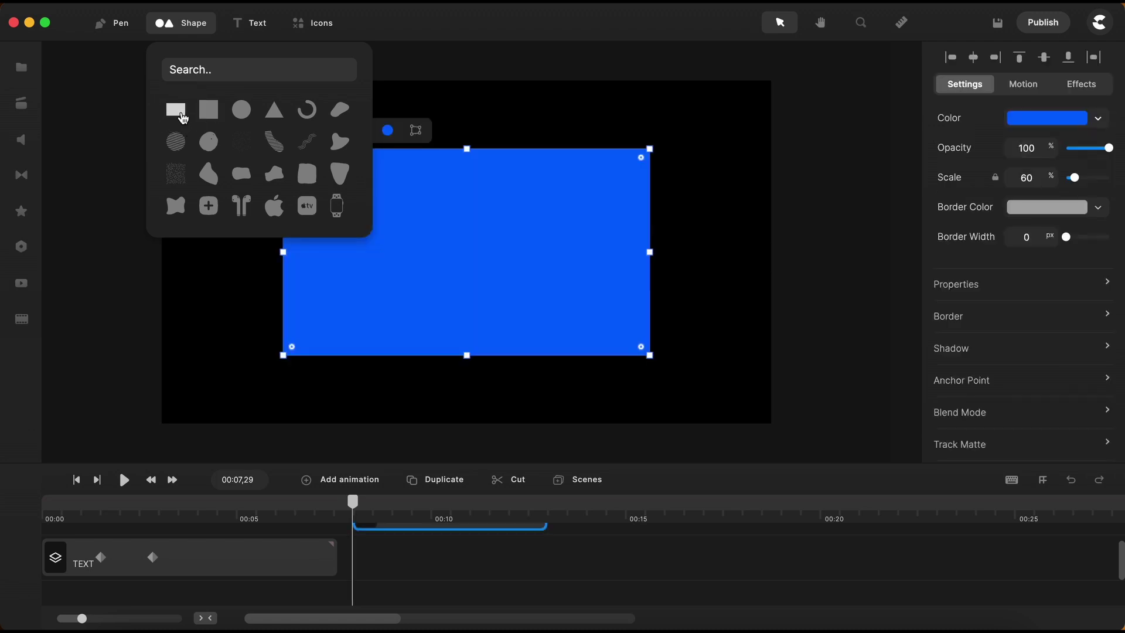
{"action": "left_click", "coordinate": [447, 242]}
{"action": "left_click_drag", "start_coordinate": [465, 149], "coordinate": [462, 201]}
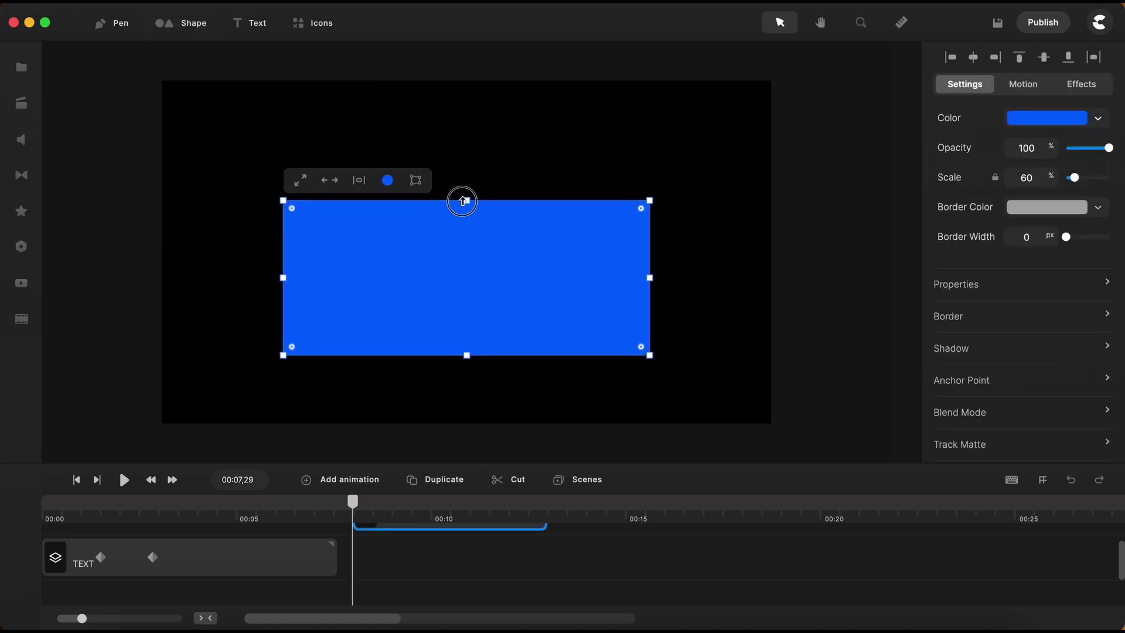
{"action": "left_click", "coordinate": [361, 187]}
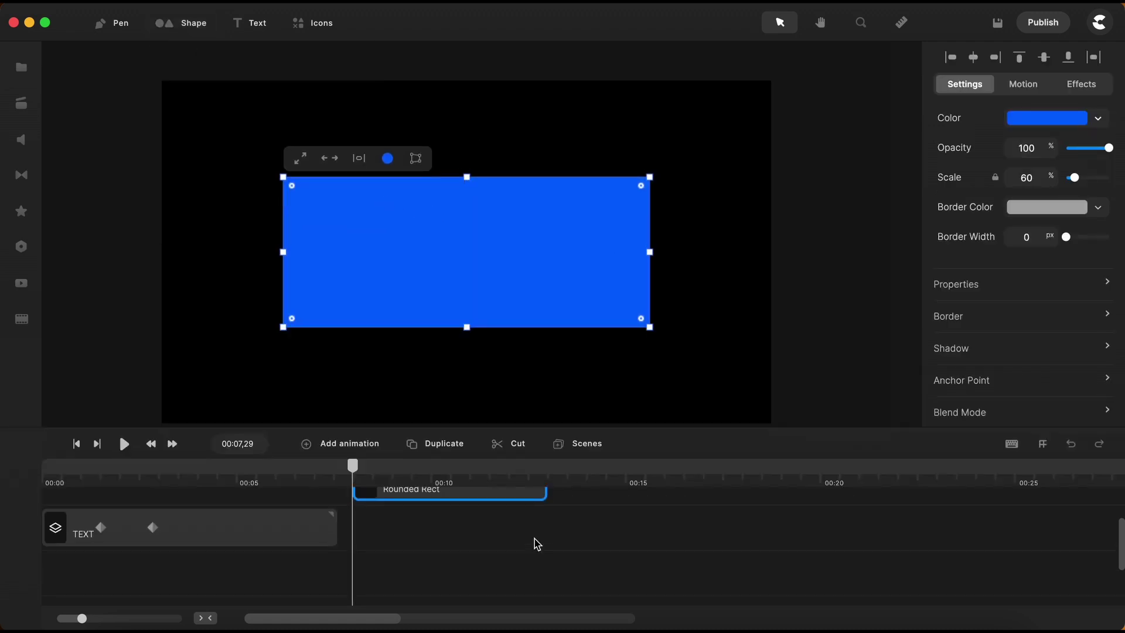
Rename the rectangle clip to Mask and duplicate it
{"action": "right_click", "coordinate": [452, 532]}
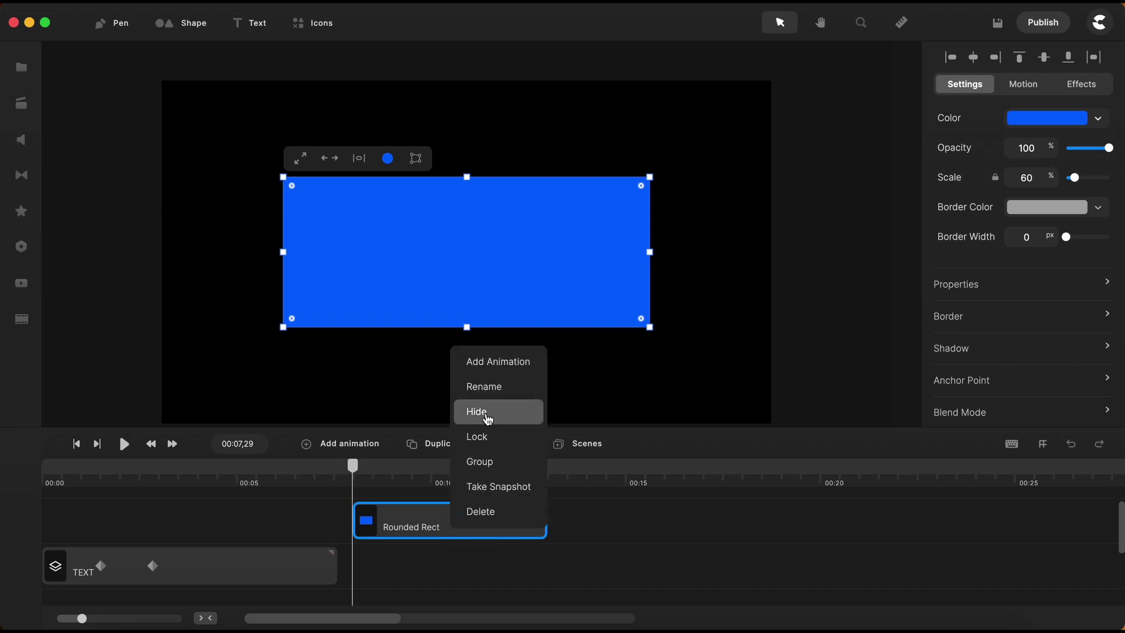
{"action": "left_click", "coordinate": [486, 386]}
{"action": "type", "text": "M"}
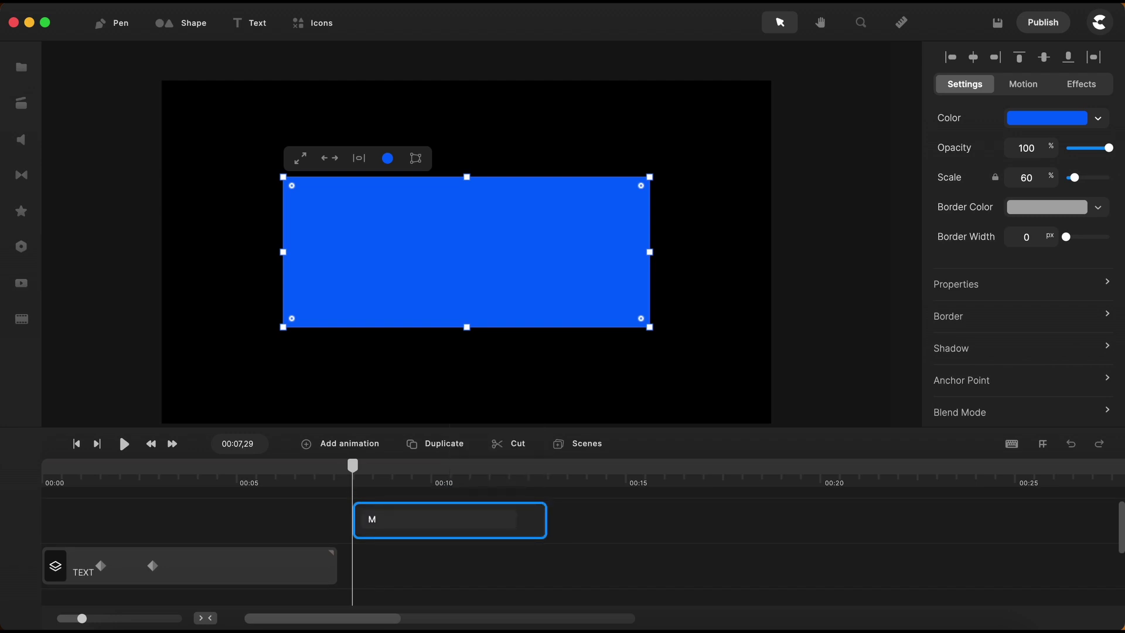
{"action": "type", "text": "ask"}
{"action": "key", "text": "Return"}
{"action": "scroll", "coordinate": [680, 549], "scroll_direction": "up", "scroll_amount": 1}
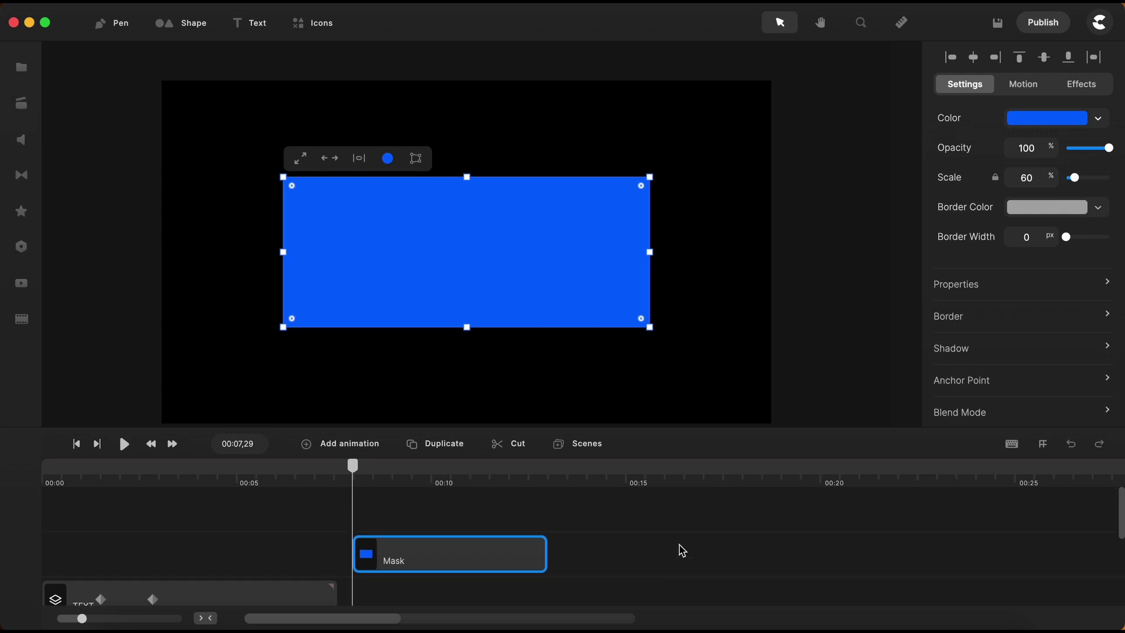
{"action": "left_click", "coordinate": [447, 445]}
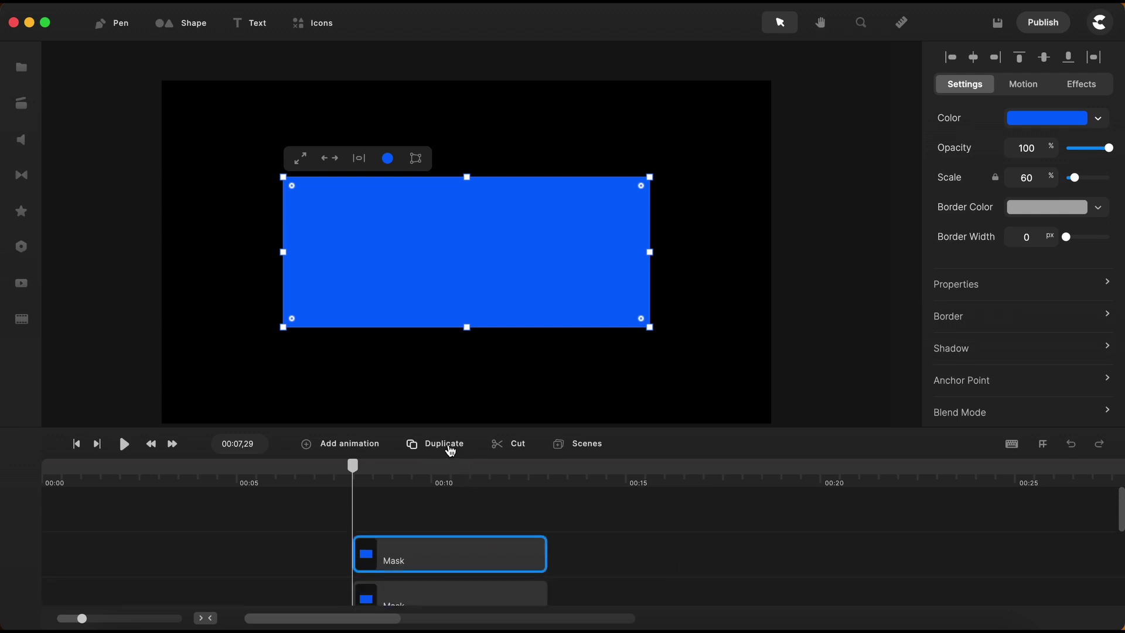
Change the duplicate rectangle's fill to red f90707
{"action": "left_click", "coordinate": [1066, 125]}
{"action": "scroll", "coordinate": [793, 416], "scroll_direction": "down", "scroll_amount": 3}
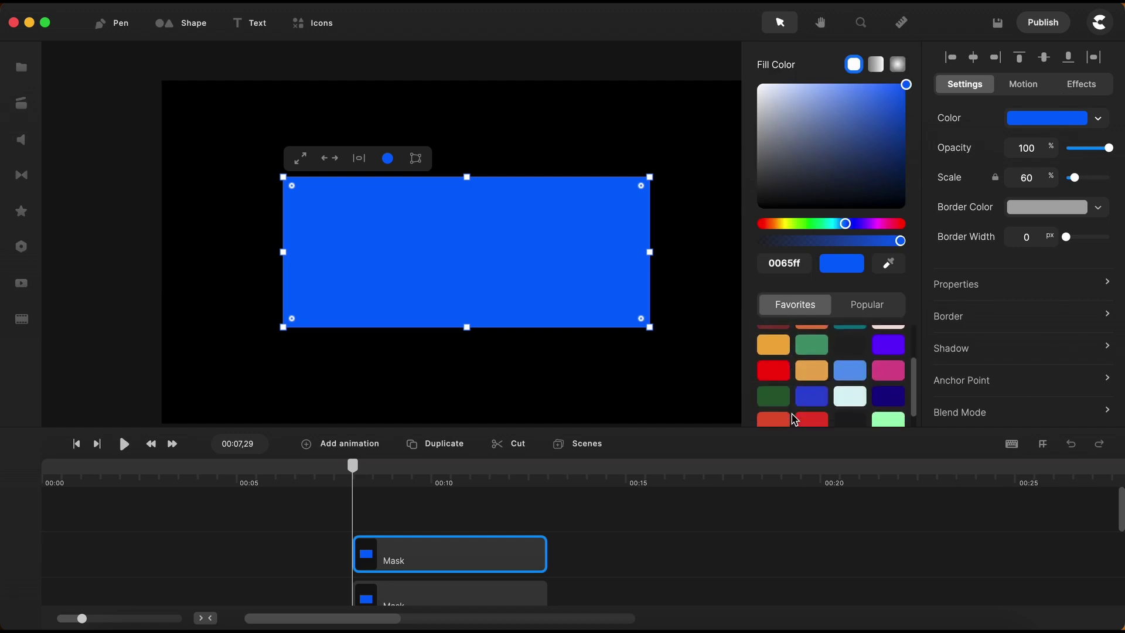
{"action": "left_click", "coordinate": [779, 368]}
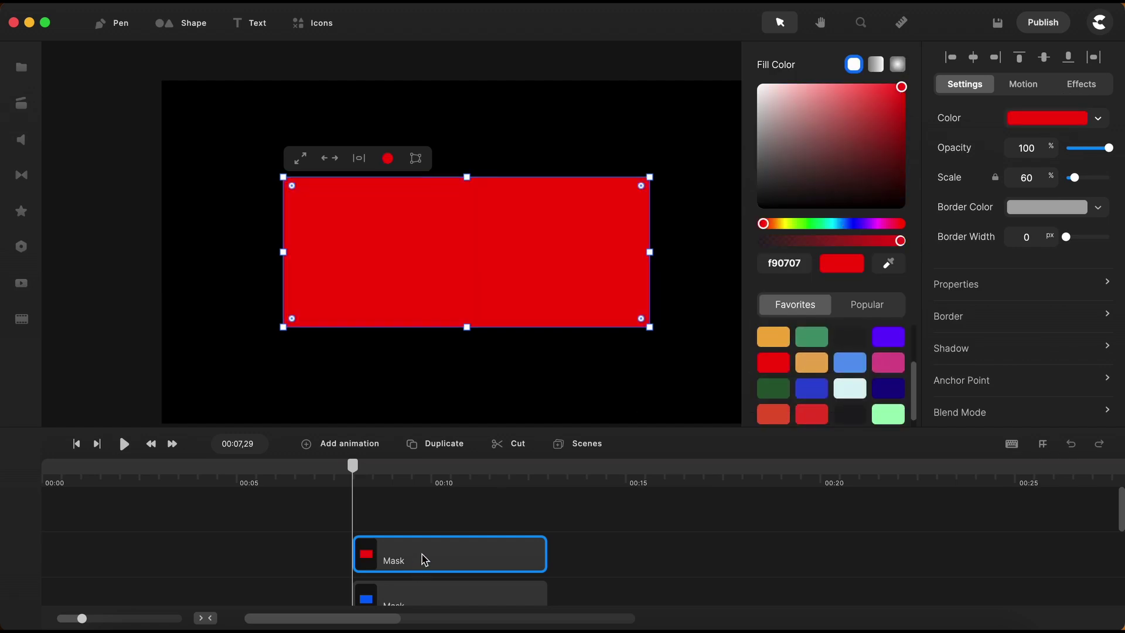
Rename the red clip to Red BG
{"action": "right_click", "coordinate": [446, 561]}
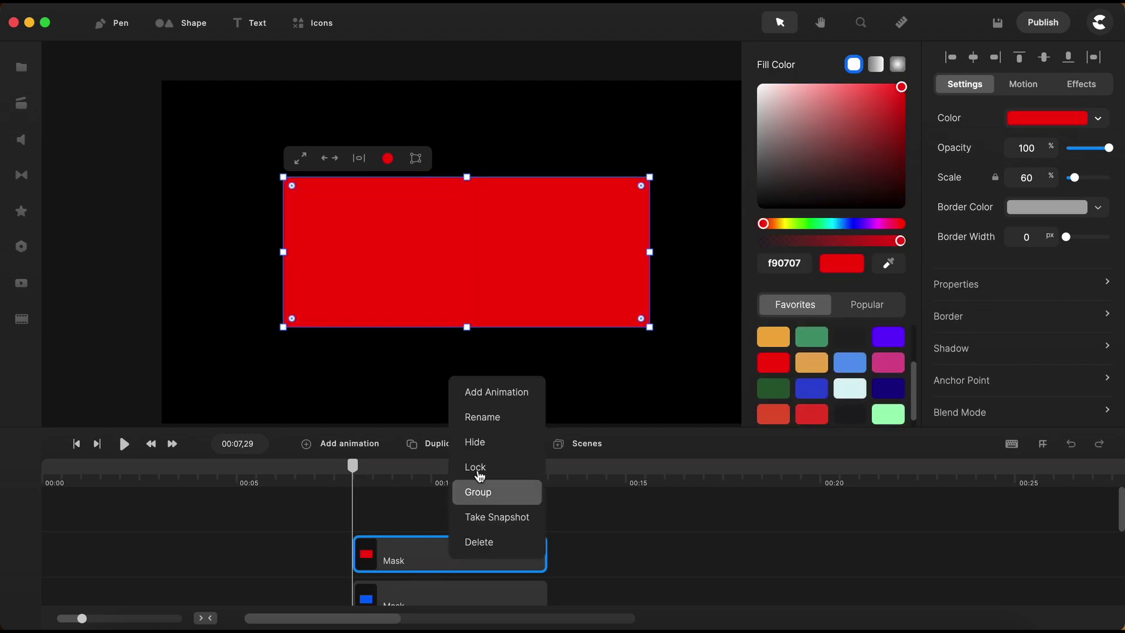
{"action": "left_click", "coordinate": [493, 422]}
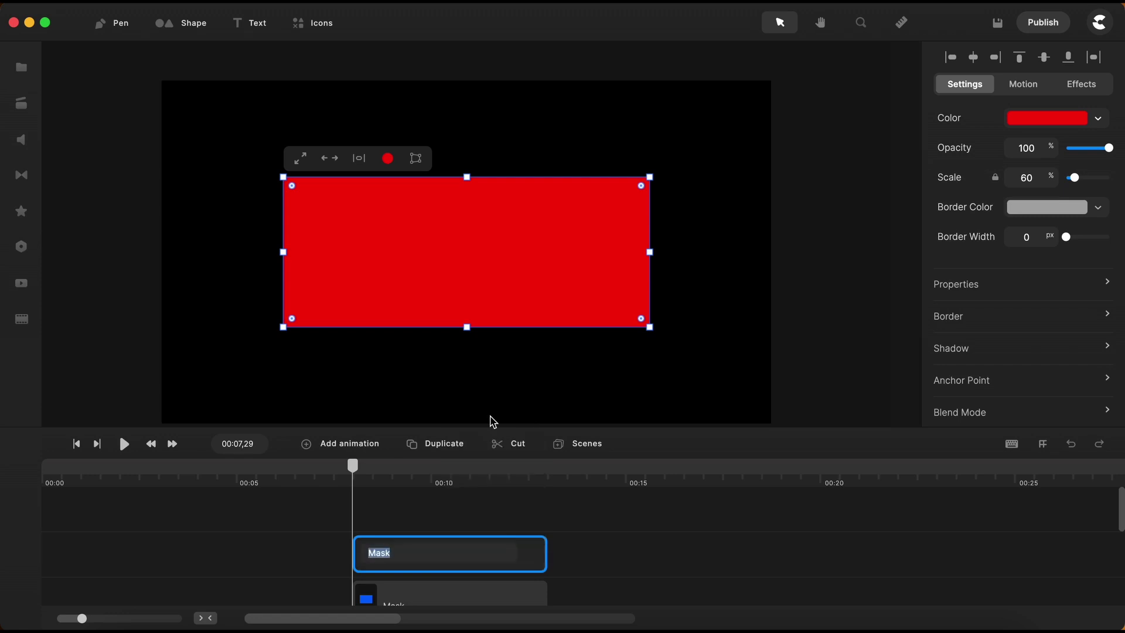
{"action": "type", "text": "Red BG"}
{"action": "key", "text": "Return"}
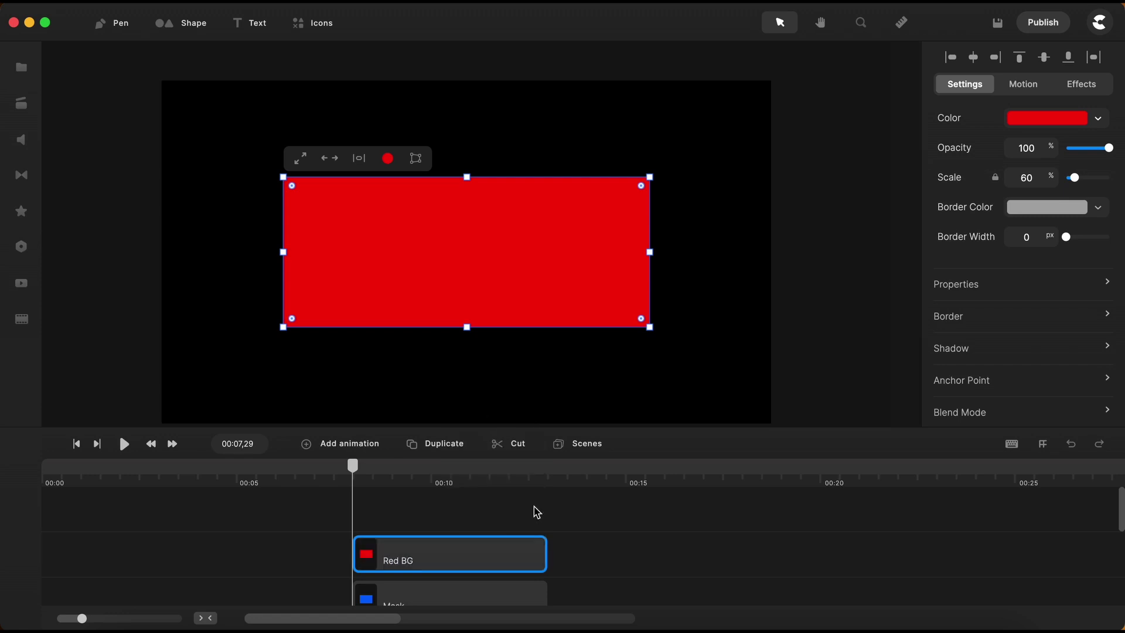
{"action": "scroll", "coordinate": [415, 573], "scroll_direction": "down", "scroll_amount": 2}
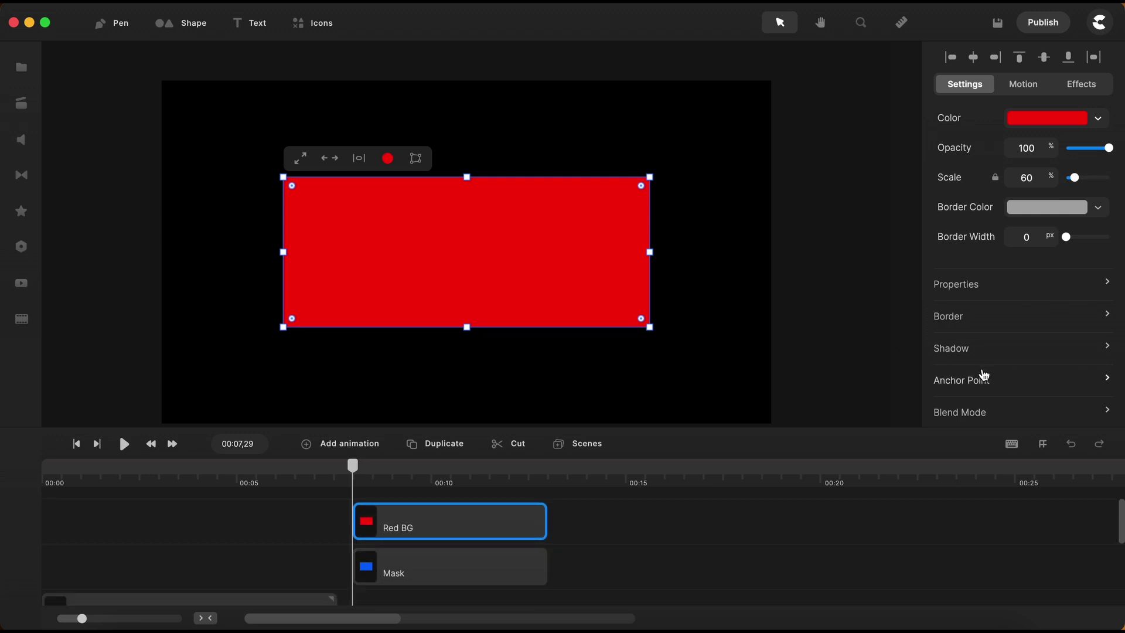
Move the Red BG rectangle's anchor point to its left edge
{"action": "left_click", "coordinate": [964, 387]}
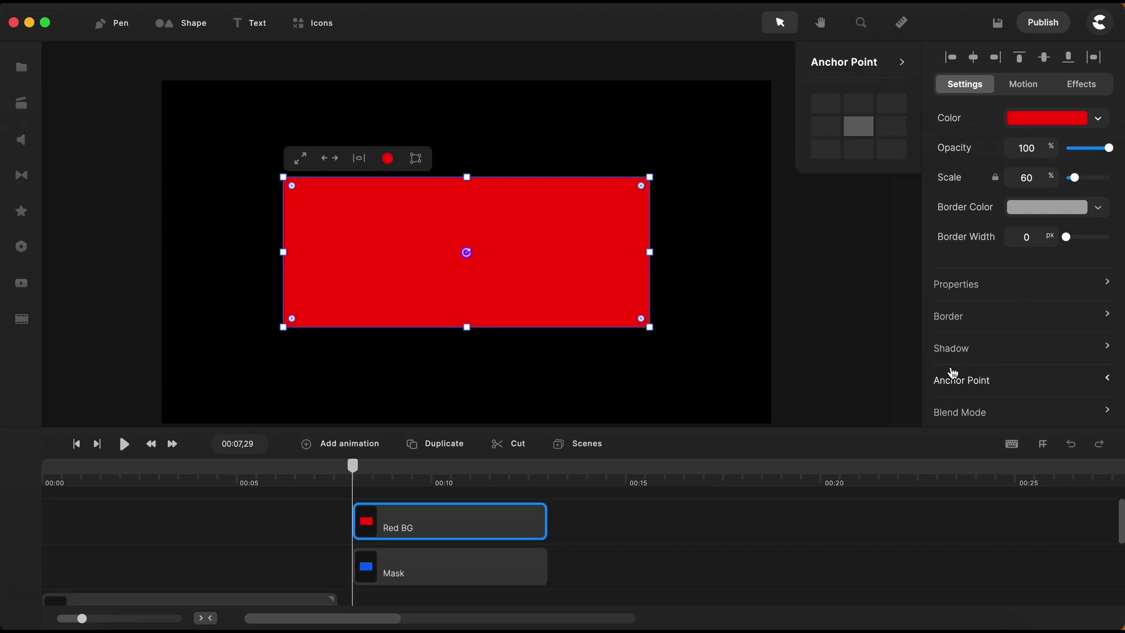
{"action": "left_click", "coordinate": [826, 127]}
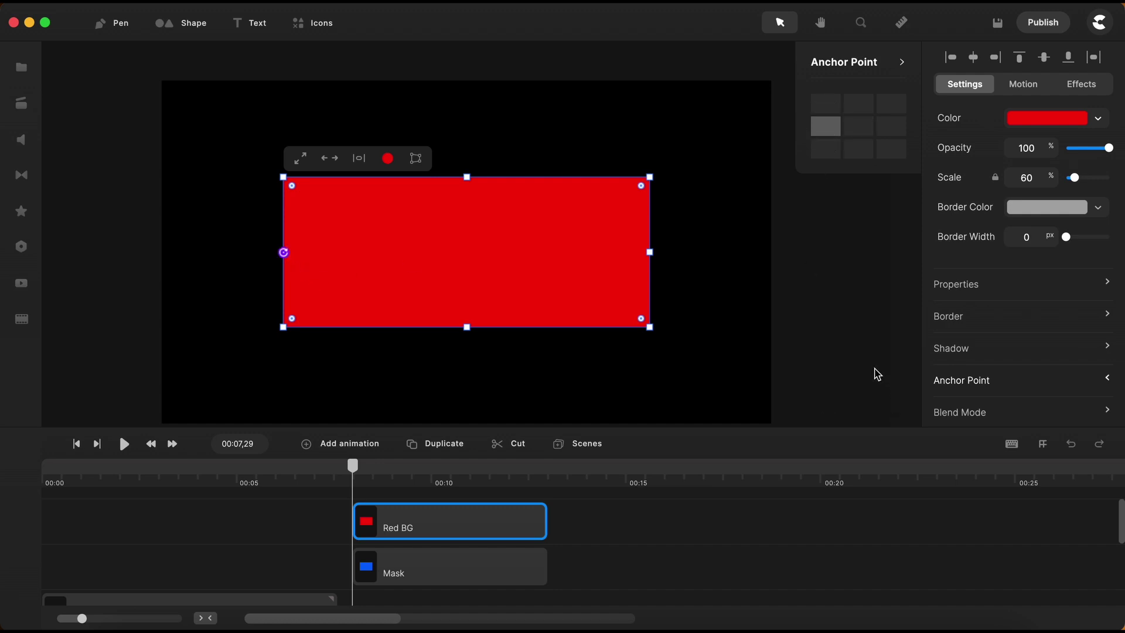
{"action": "left_click", "coordinate": [878, 374]}
{"action": "left_click", "coordinate": [486, 530]}
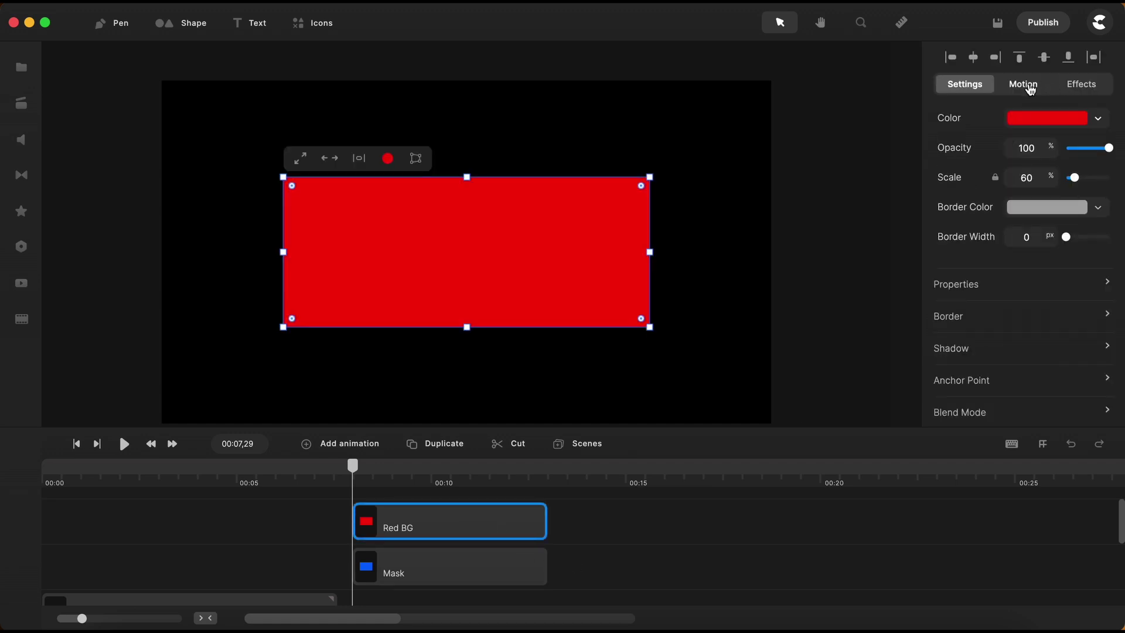
Give Red BG a Scale Up entry animation with Expo In & Out easing
{"action": "left_click", "coordinate": [1031, 88]}
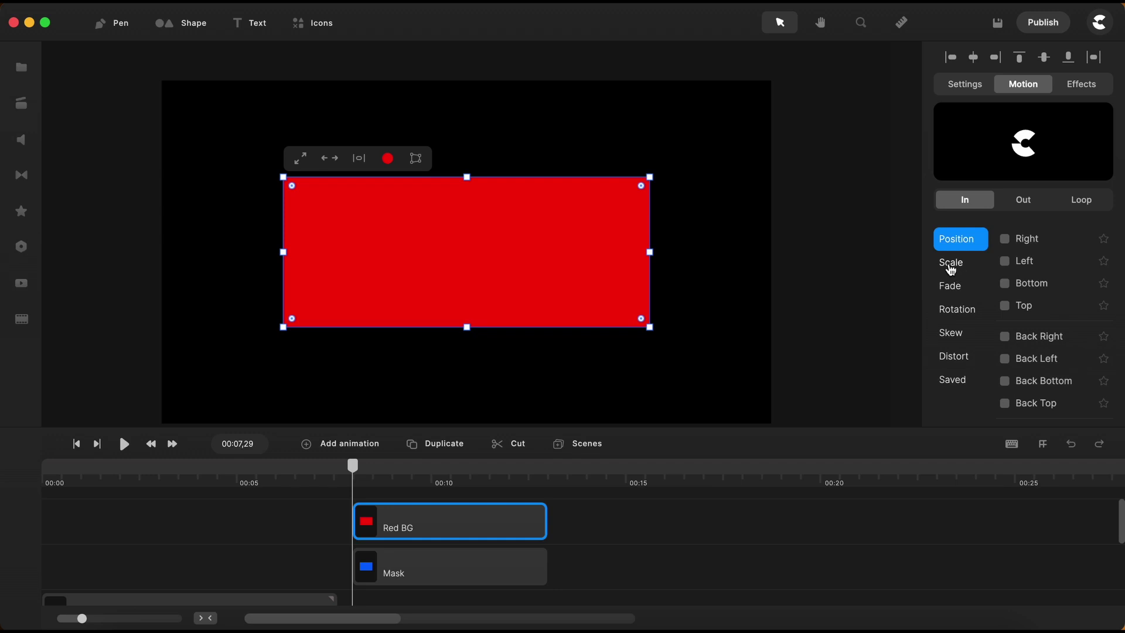
{"action": "left_click", "coordinate": [951, 269]}
{"action": "left_click", "coordinate": [1005, 240]}
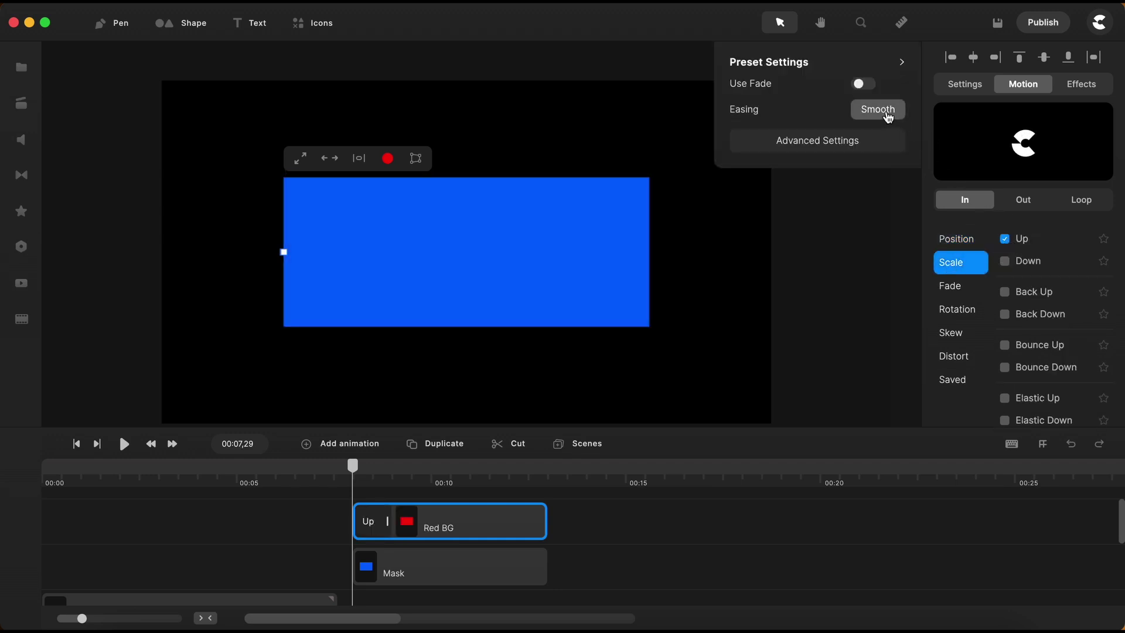
{"action": "left_click", "coordinate": [888, 115]}
{"action": "left_click", "coordinate": [759, 144]}
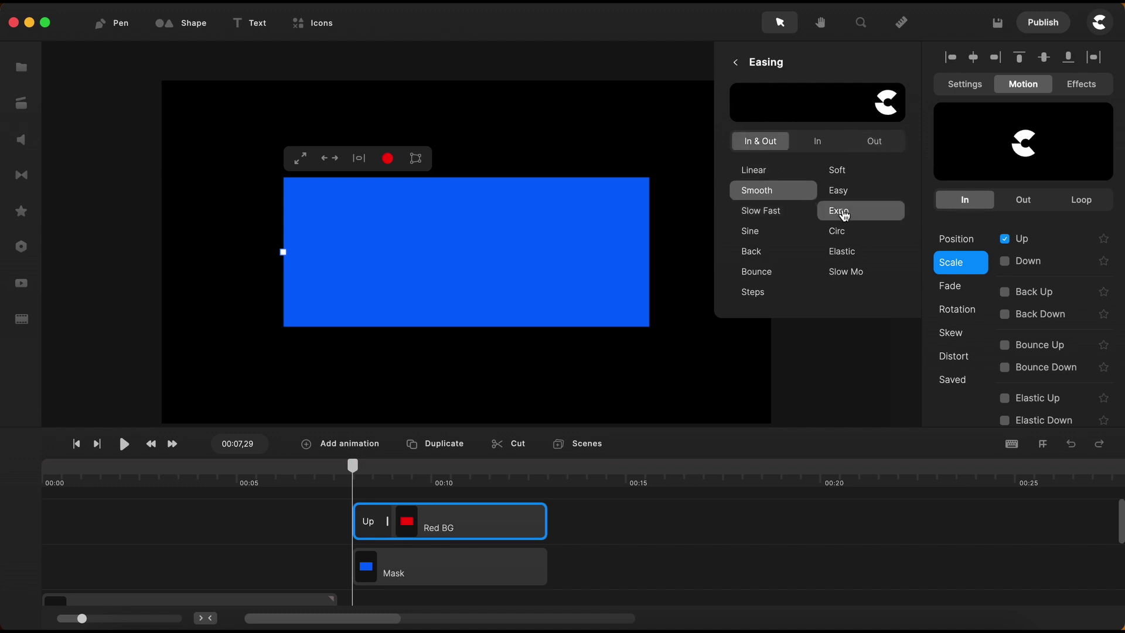
{"action": "left_click", "coordinate": [844, 215]}
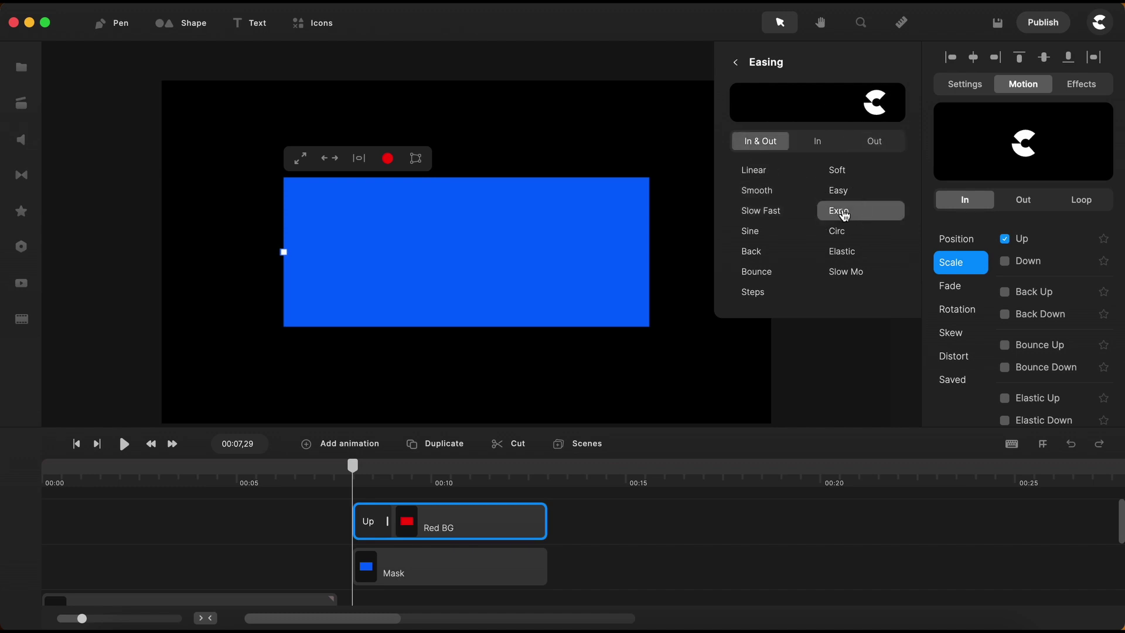
{"action": "left_click", "coordinate": [738, 65]}
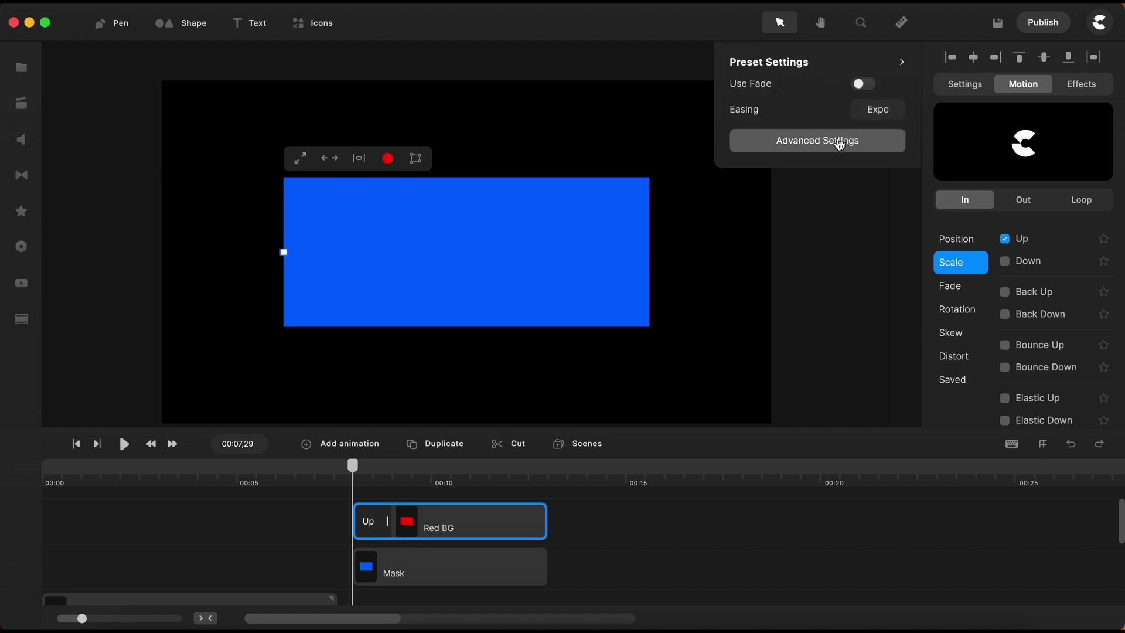
{"action": "left_click", "coordinate": [840, 143]}
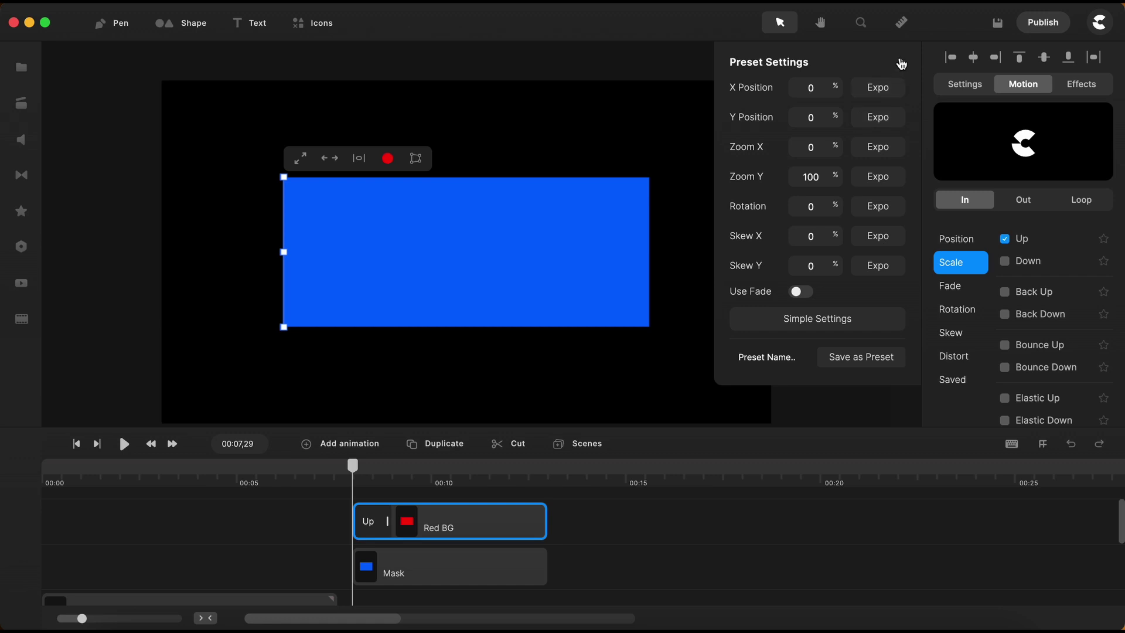
Preview the red background wiping up over the blue Mask
{"action": "left_click", "coordinate": [901, 64]}
{"action": "left_click", "coordinate": [632, 510]}
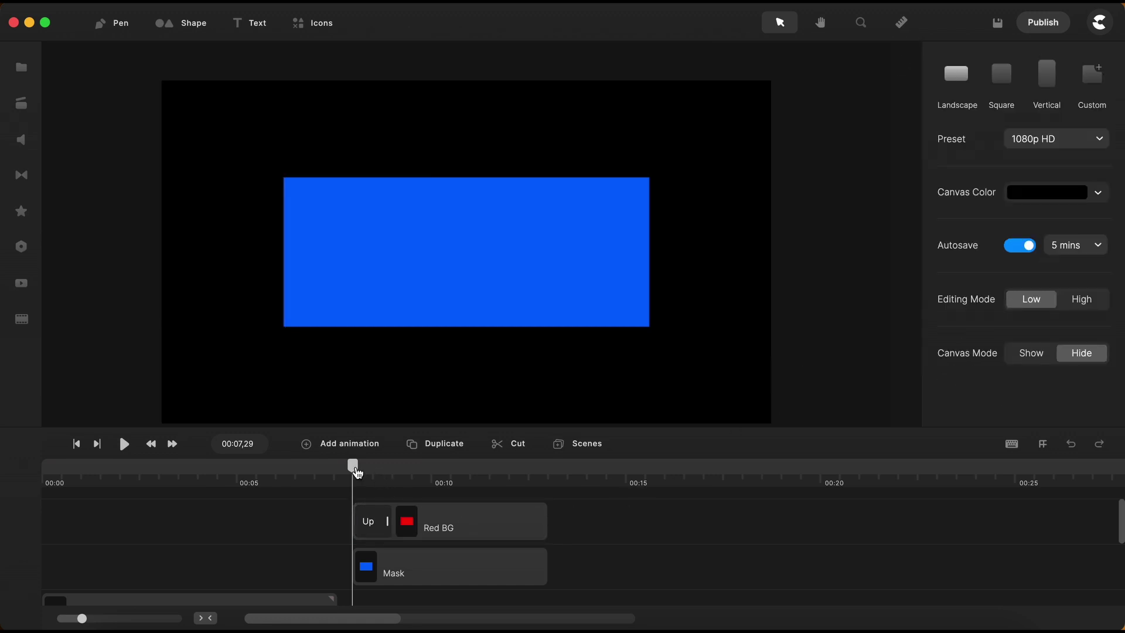
{"action": "key", "text": "space"}
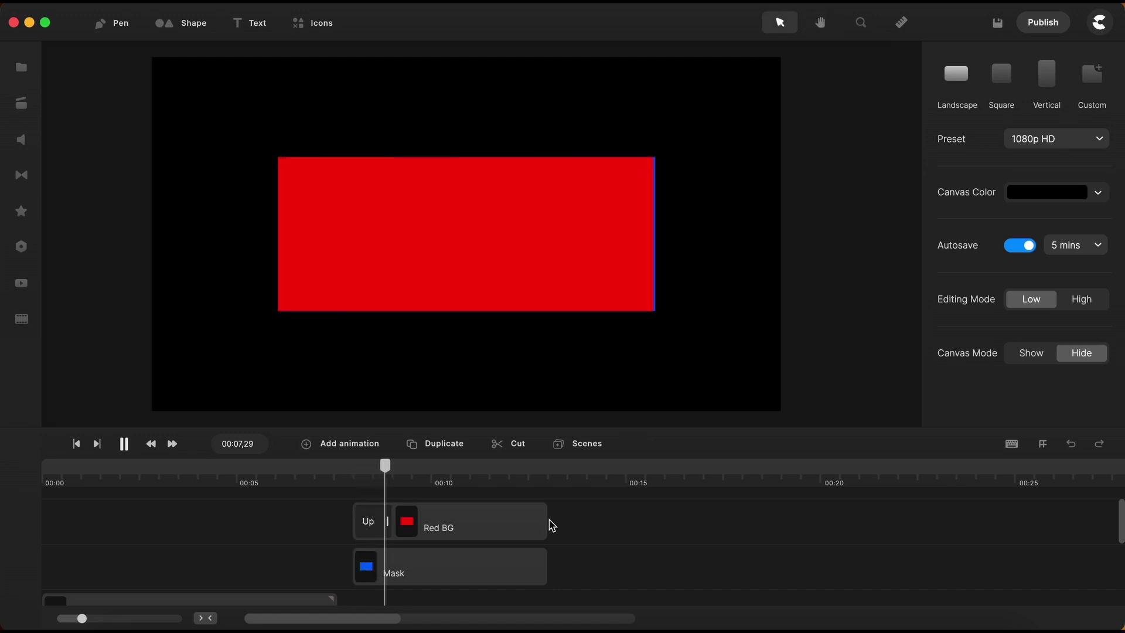
{"action": "left_click", "coordinate": [485, 527]}
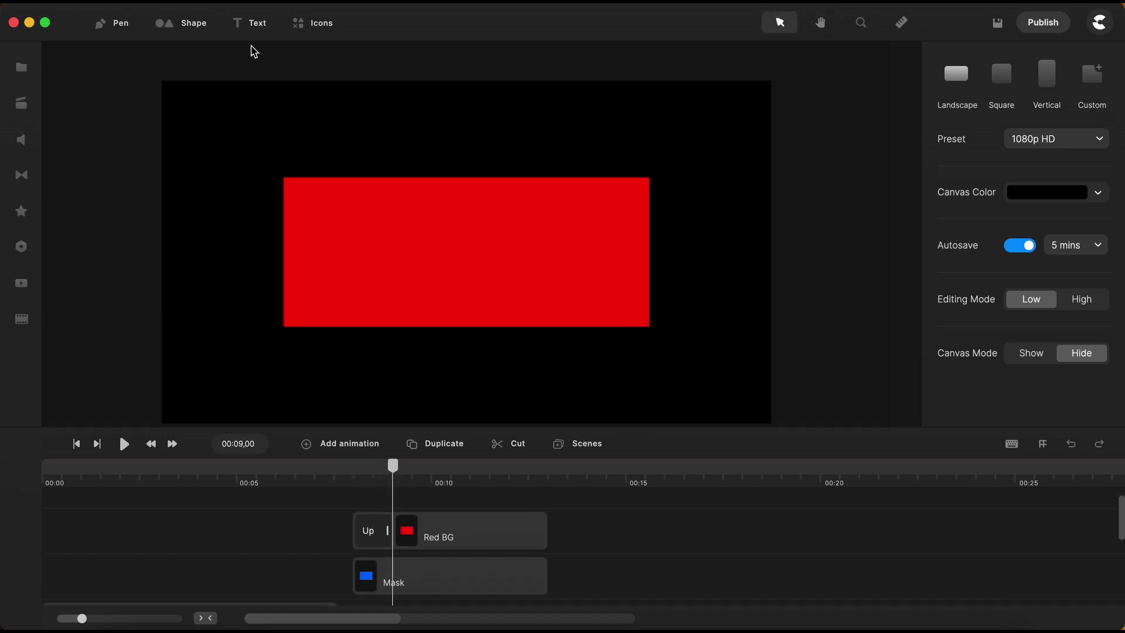
Add a text layer in the Modak font reading HIPHOP
{"action": "left_click", "coordinate": [250, 25]}
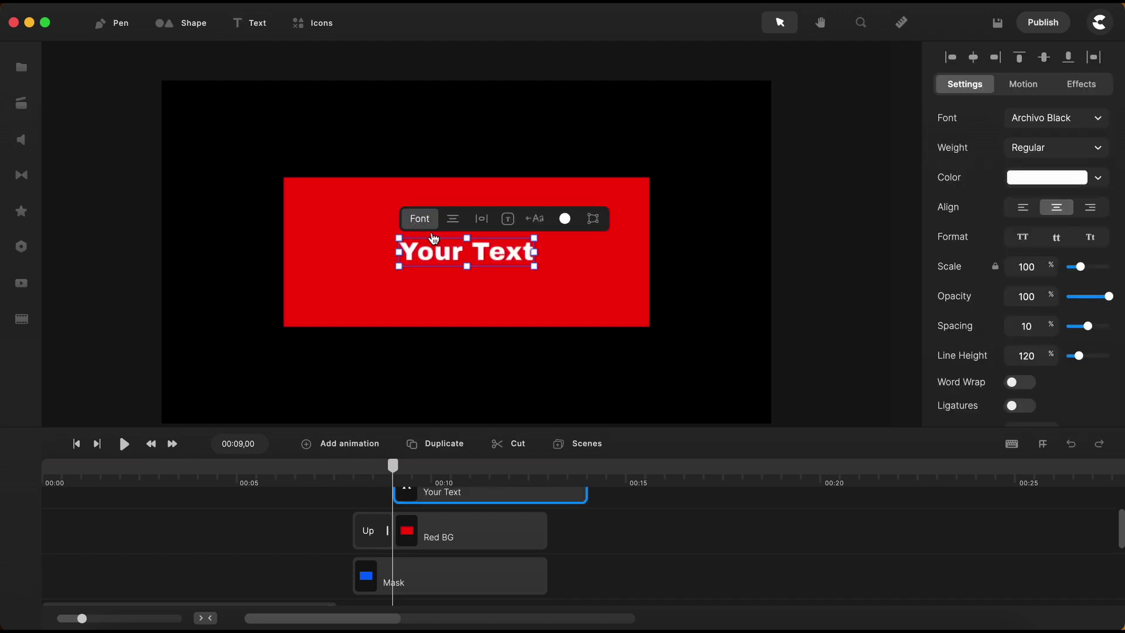
{"action": "left_click", "coordinate": [423, 221]}
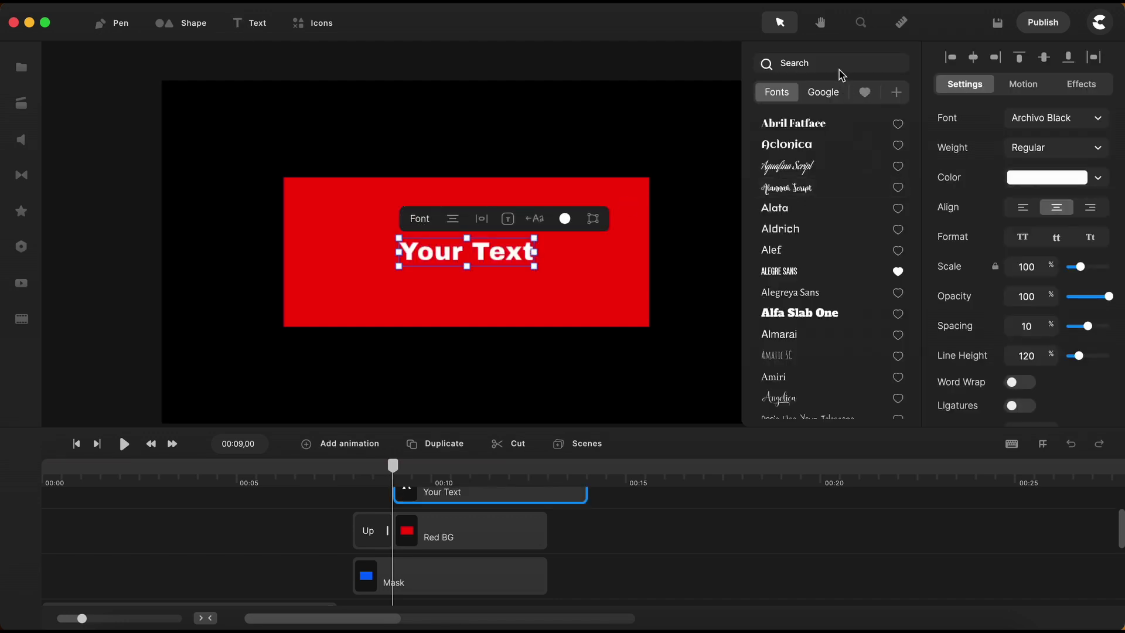
{"action": "type", "text": "mo"}
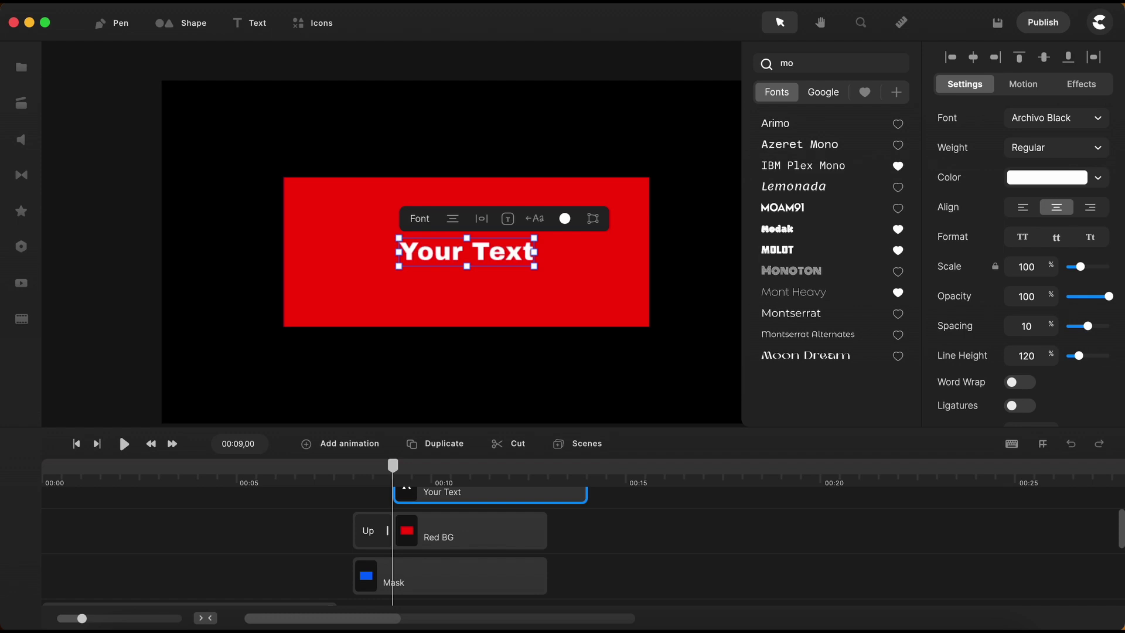
{"action": "type", "text": "d"}
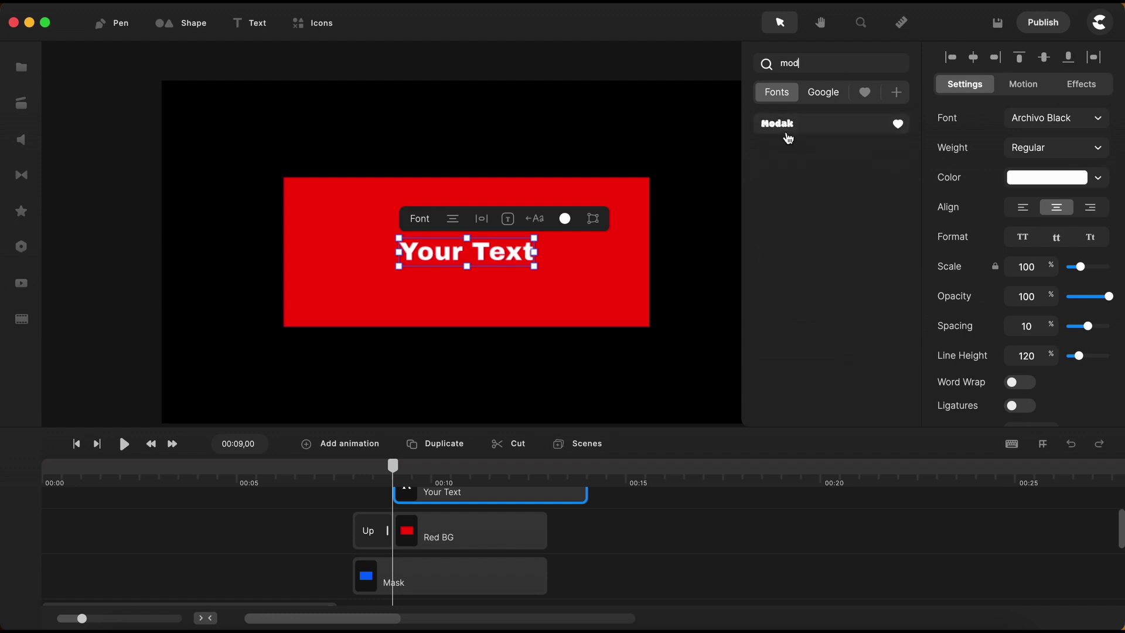
{"action": "left_click", "coordinate": [779, 130]}
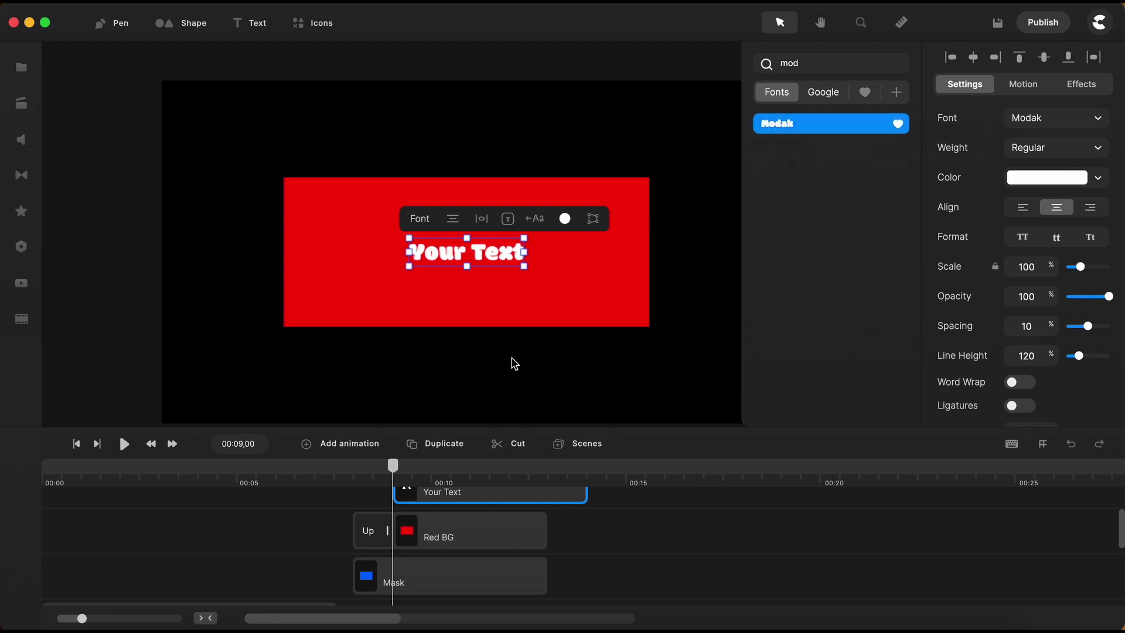
{"action": "double_click", "coordinate": [489, 262]}
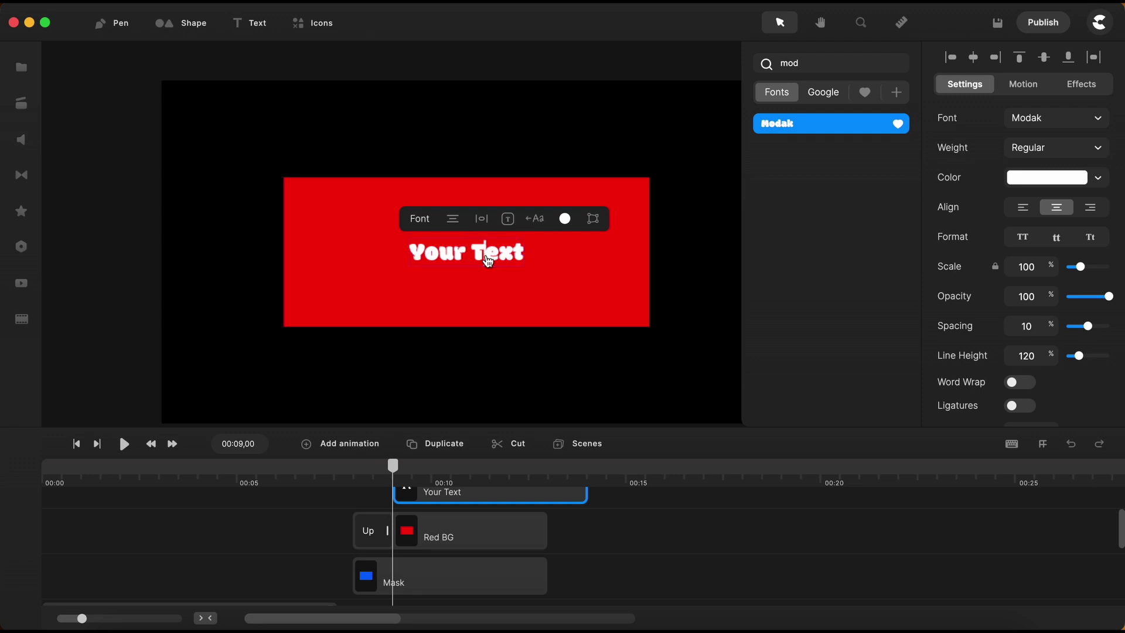
{"action": "type", "text": "HIPHOP"}
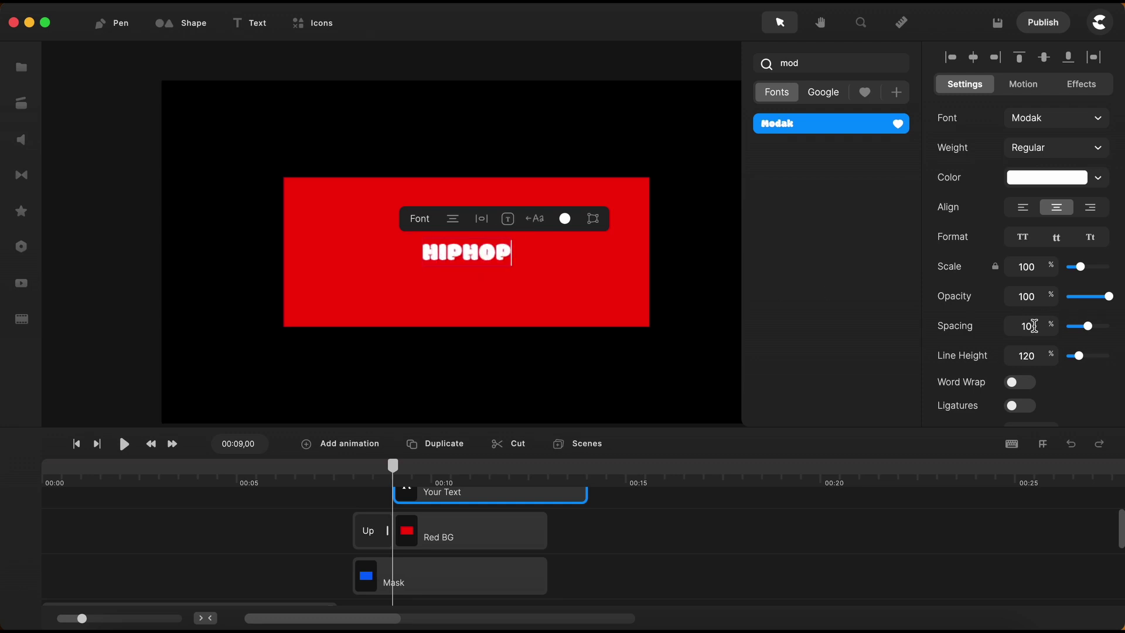
{"action": "key", "text": "Escape"}
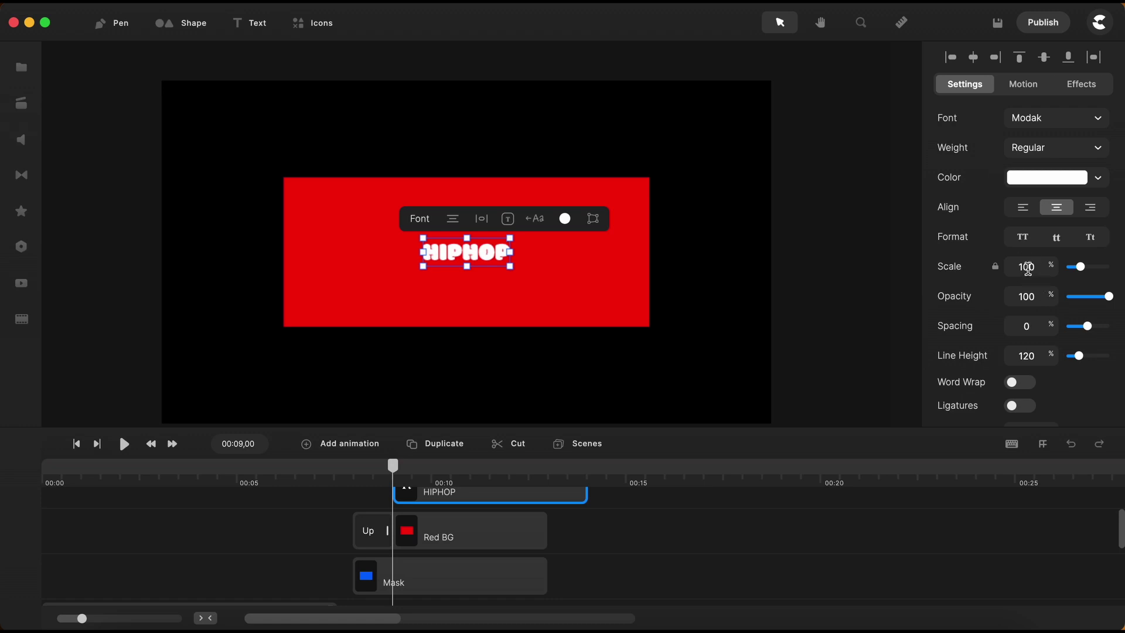
Scale the HIPHOP text to 385%
{"action": "double_click", "coordinate": [1028, 268]}
{"action": "type", "text": "385"}
{"action": "key", "text": "Return"}
{"action": "left_click", "coordinate": [839, 513]}
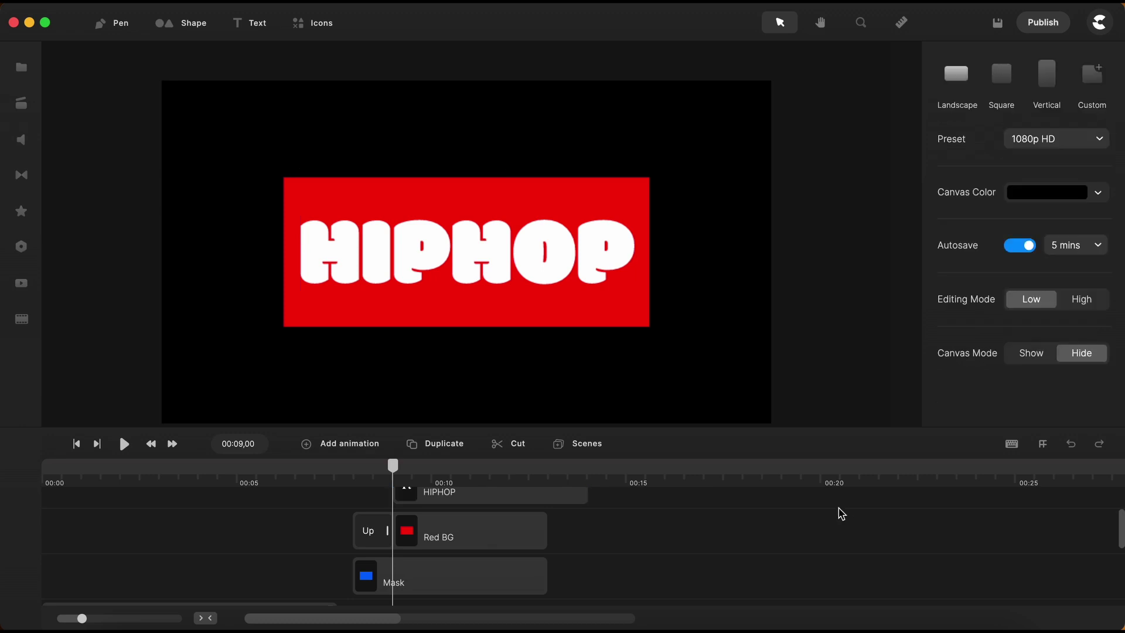
Start the HIPHOP clip near 00:08 and lengthen all three clips
{"action": "left_click_drag", "start_coordinate": [557, 524], "coordinate": [518, 522]}
{"action": "left_click_drag", "start_coordinate": [593, 427], "coordinate": [592, 297]}
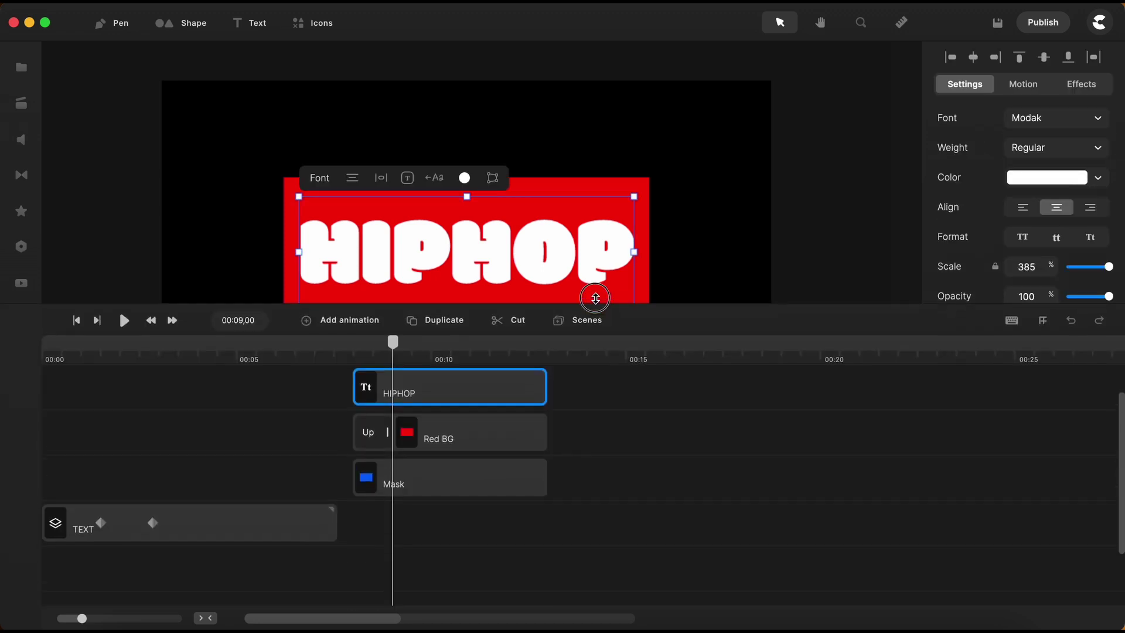
{"action": "left_click", "coordinate": [559, 375]}
{"action": "left_click_drag", "start_coordinate": [559, 375], "coordinate": [628, 476]}
{"action": "left_click", "coordinate": [692, 442]}
{"action": "left_click_drag", "start_coordinate": [673, 294], "coordinate": [673, 388]}
Set the HIPHOP text's anchor point to middle-left
{"action": "left_click", "coordinate": [468, 522]}
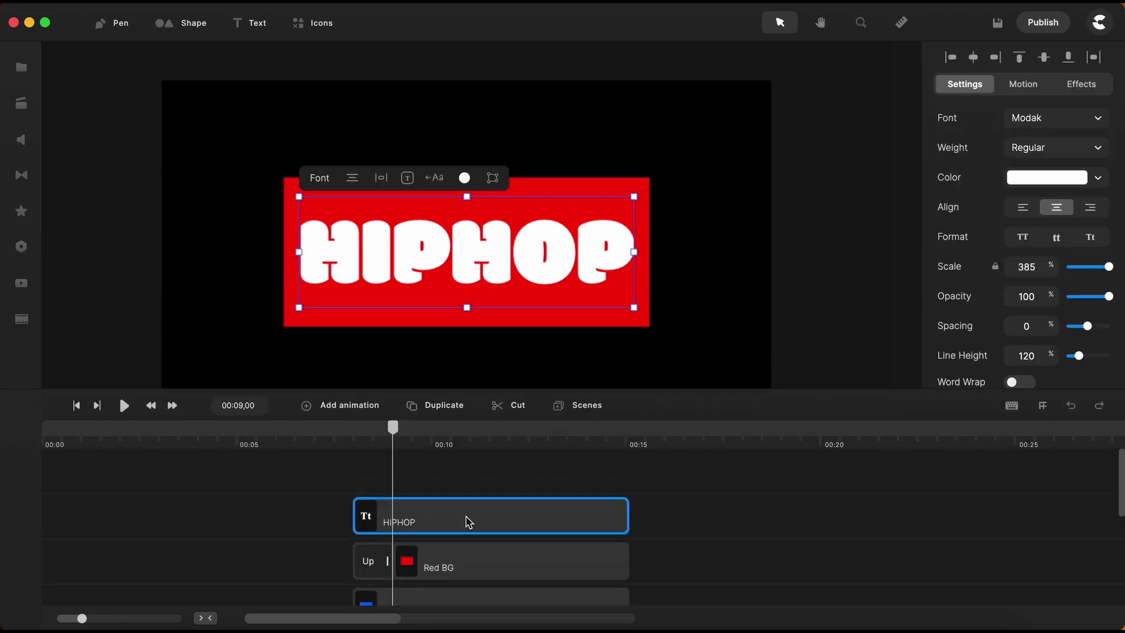
{"action": "scroll", "coordinate": [970, 326], "scroll_direction": "down", "scroll_amount": 5}
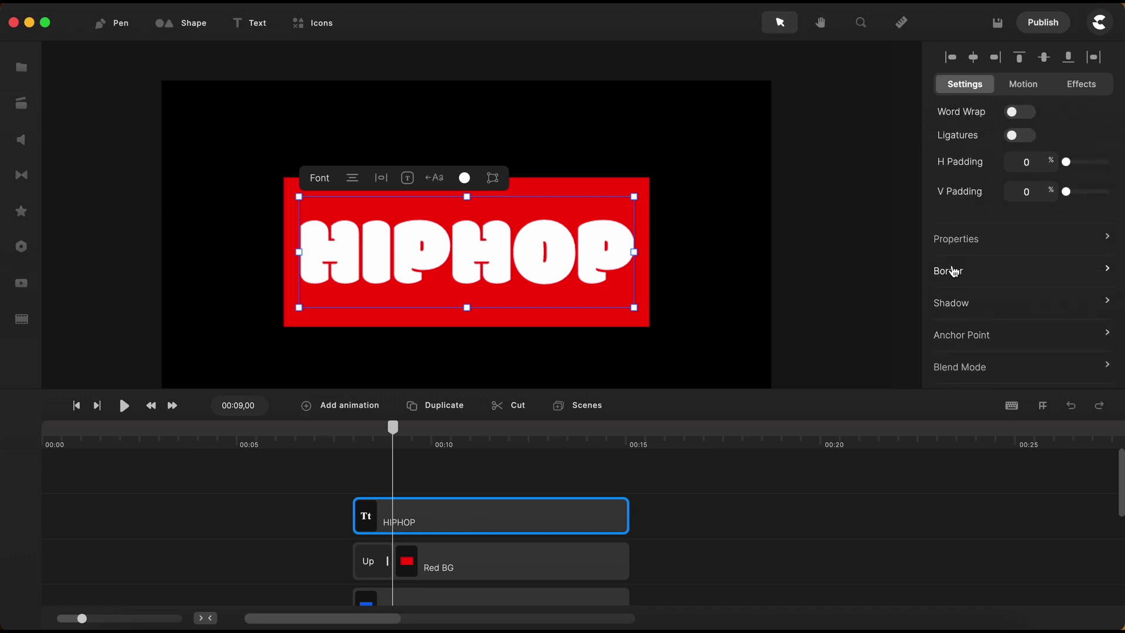
{"action": "left_click", "coordinate": [953, 340]}
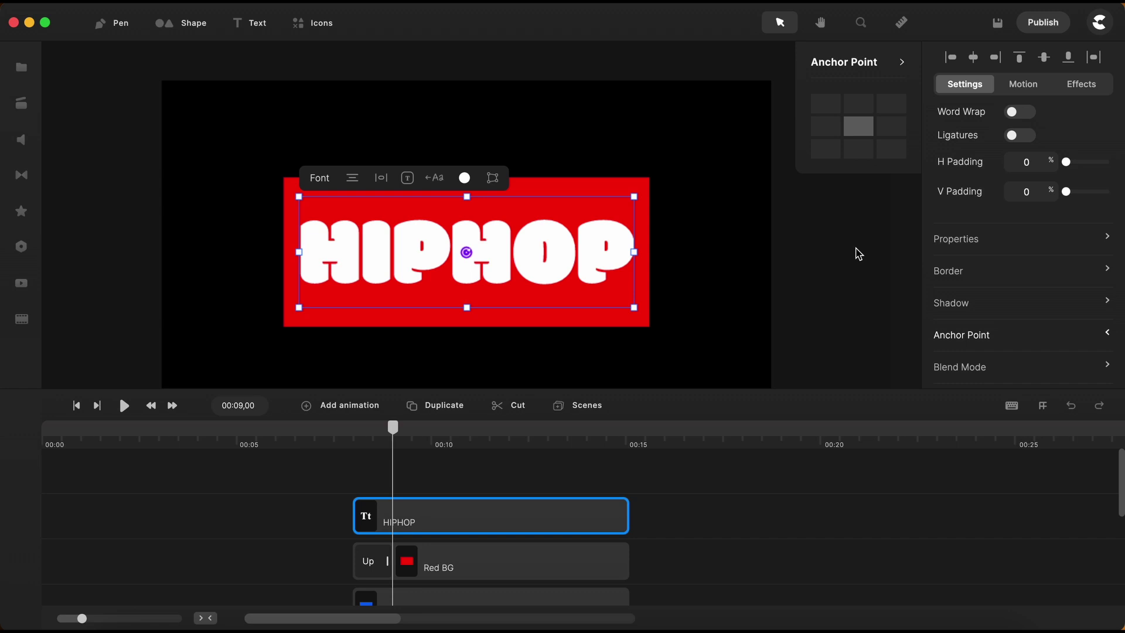
{"action": "left_click", "coordinate": [827, 130]}
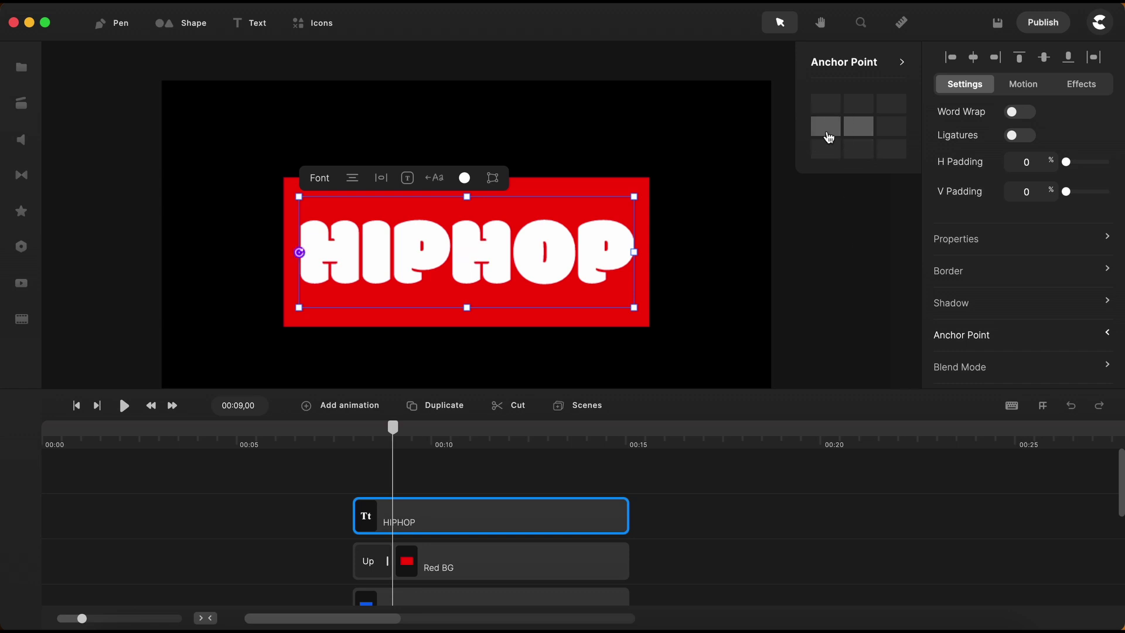
{"action": "left_click", "coordinate": [719, 522]}
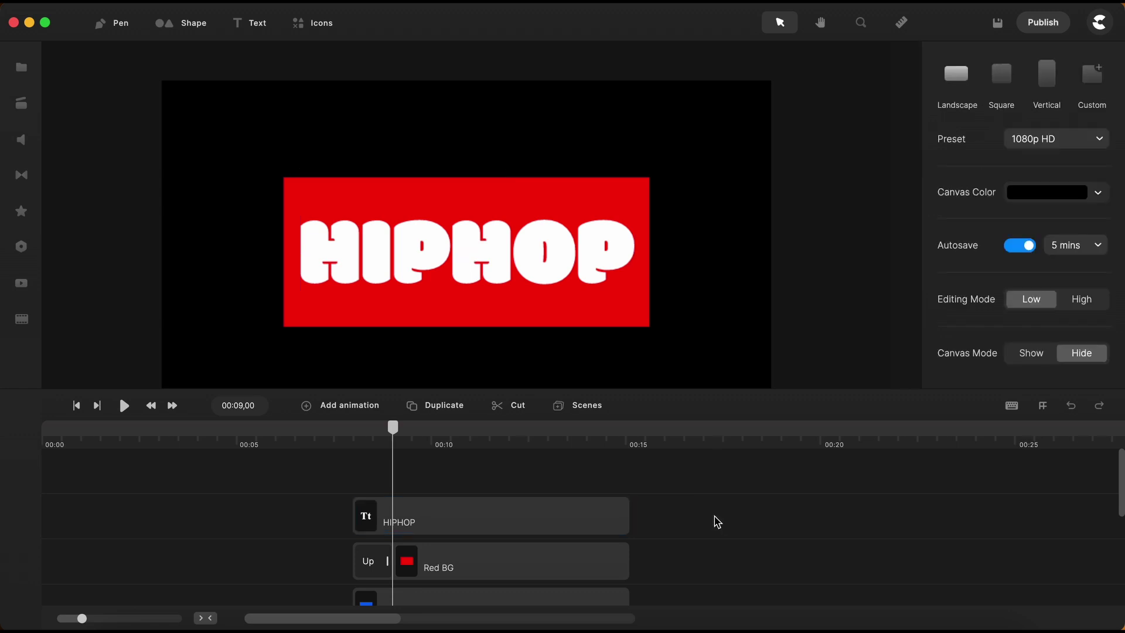
{"action": "left_click", "coordinate": [544, 526]}
Set HIPHOP's Top entry to Y Position 40%, letter mode, Expo In & Out easing
{"action": "left_click", "coordinate": [1025, 87]}
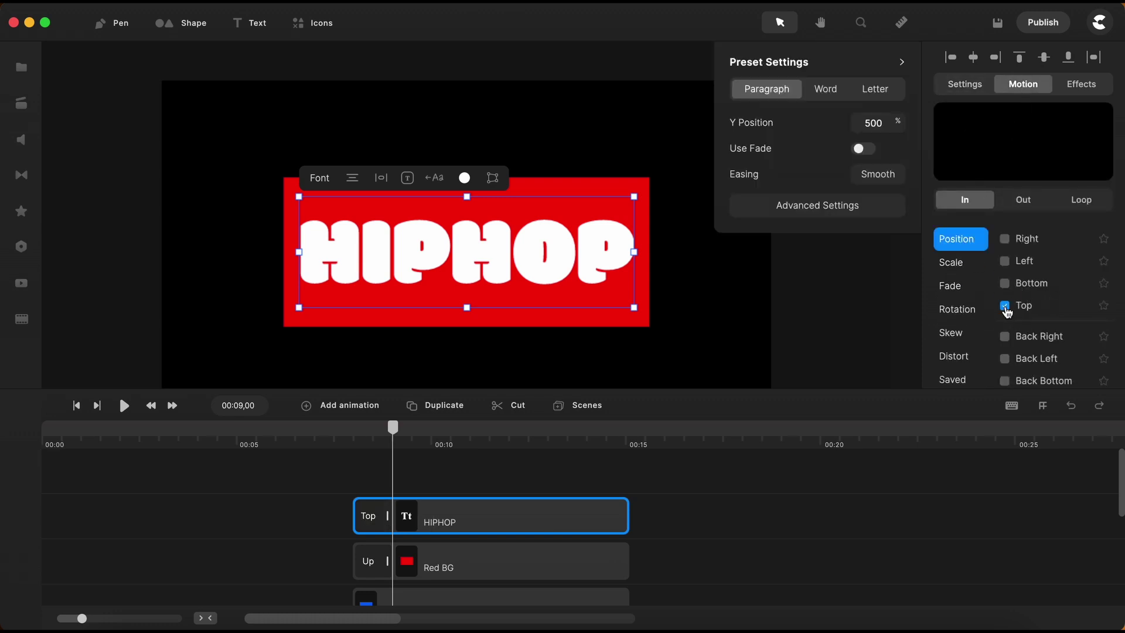
{"action": "double_click", "coordinate": [873, 123]}
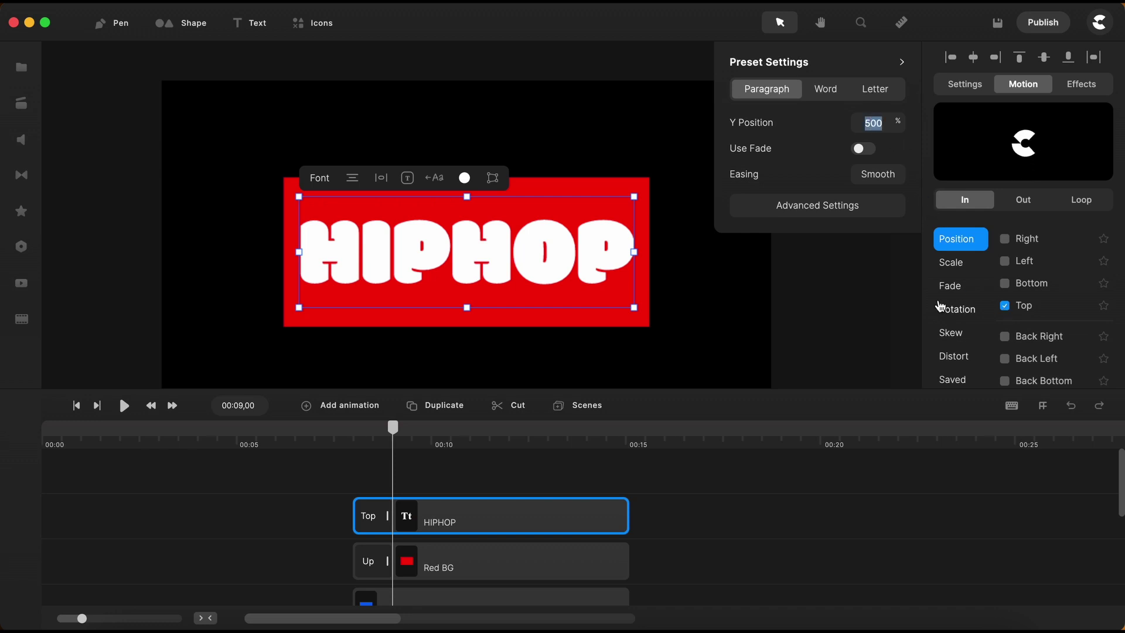
{"action": "type", "text": "40"}
{"action": "left_click", "coordinate": [876, 91]}
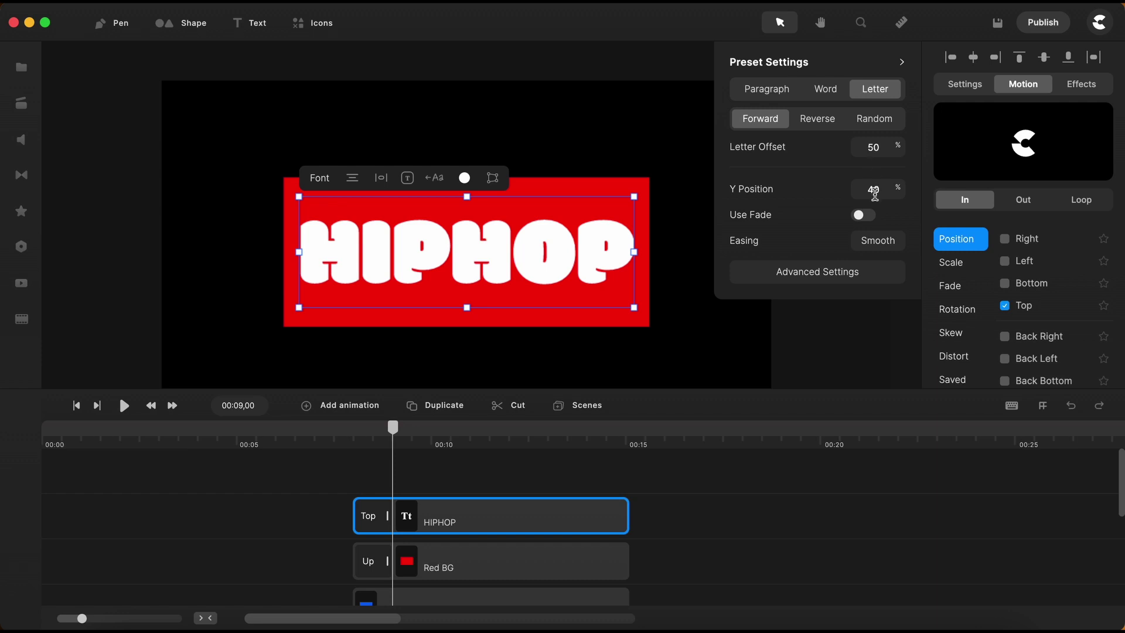
{"action": "left_click", "coordinate": [878, 241]}
{"action": "left_click", "coordinate": [751, 146]}
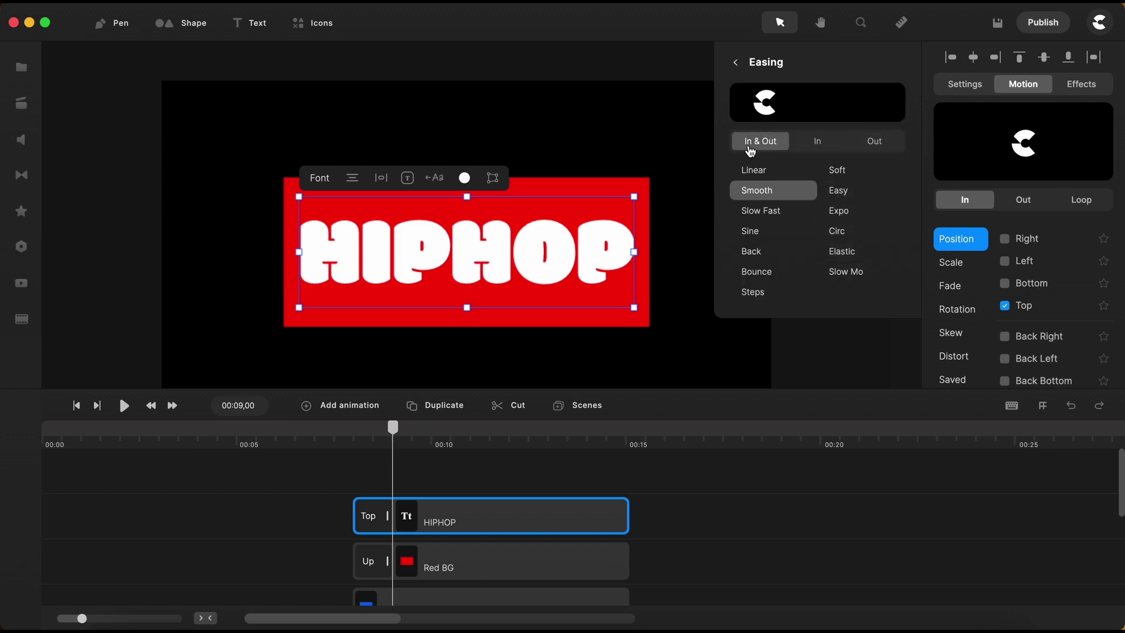
{"action": "left_click", "coordinate": [844, 217]}
{"action": "left_click", "coordinate": [737, 64]}
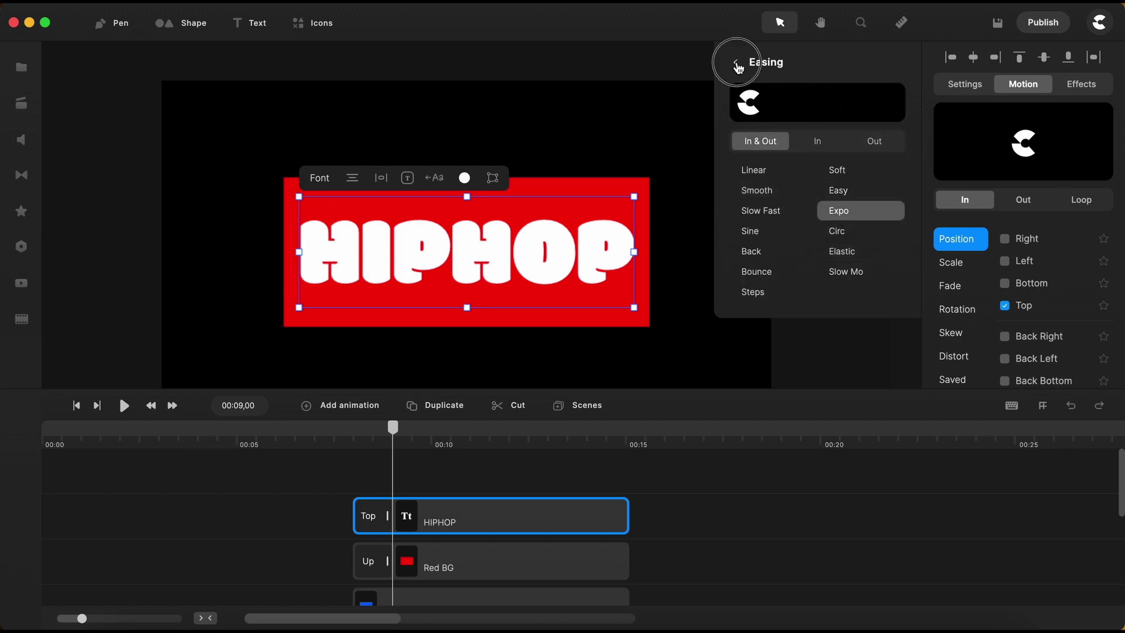
Set the per-letter Zoom X and Zoom Y to 50%
{"action": "left_click", "coordinate": [836, 269]}
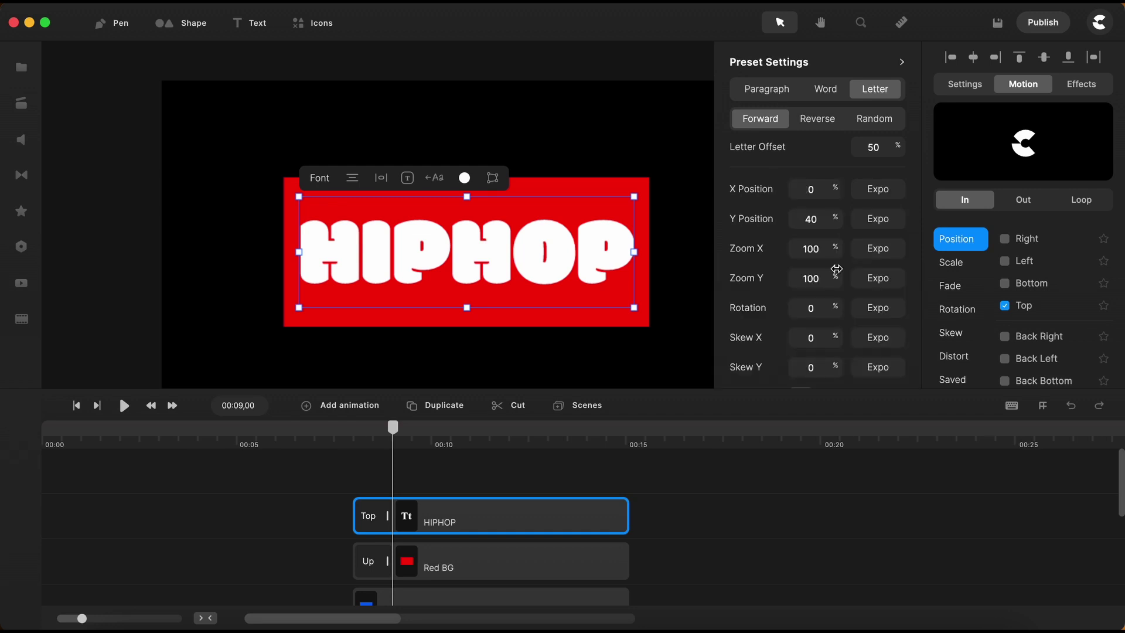
{"action": "double_click", "coordinate": [811, 248]}
{"action": "type", "text": "50"}
{"action": "double_click", "coordinate": [810, 279]}
{"action": "type", "text": "50"}
{"action": "left_click", "coordinate": [902, 62]}
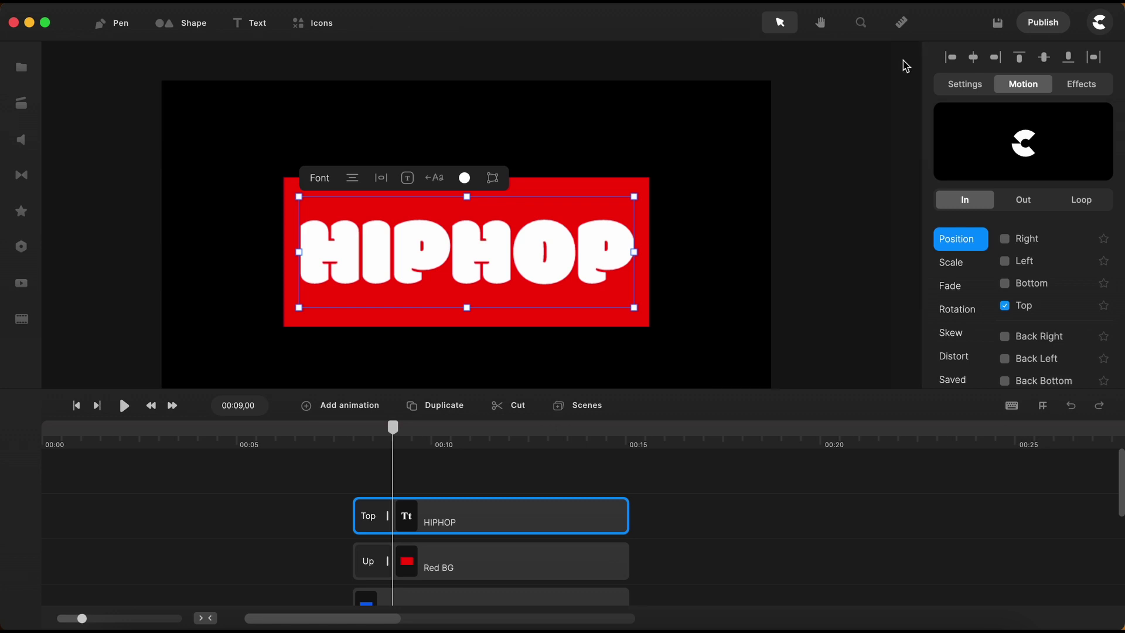
Preview the HIPHOP letter-by-letter entrance from about 00:07
{"action": "left_click", "coordinate": [348, 439]}
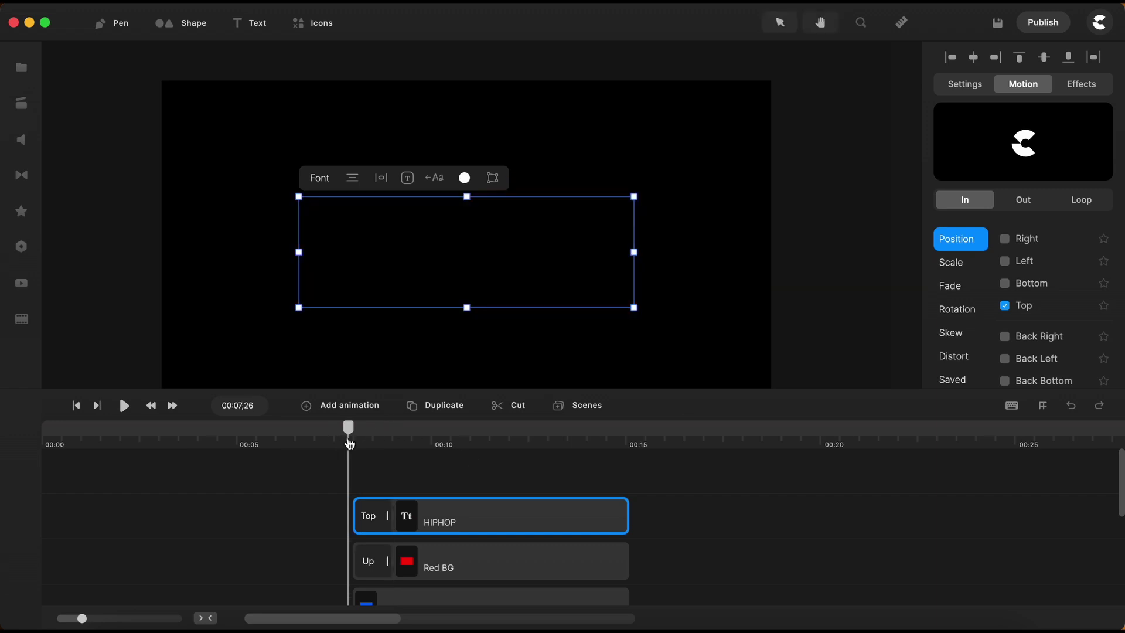
{"action": "key", "text": "space"}
{"action": "key", "text": "space"}
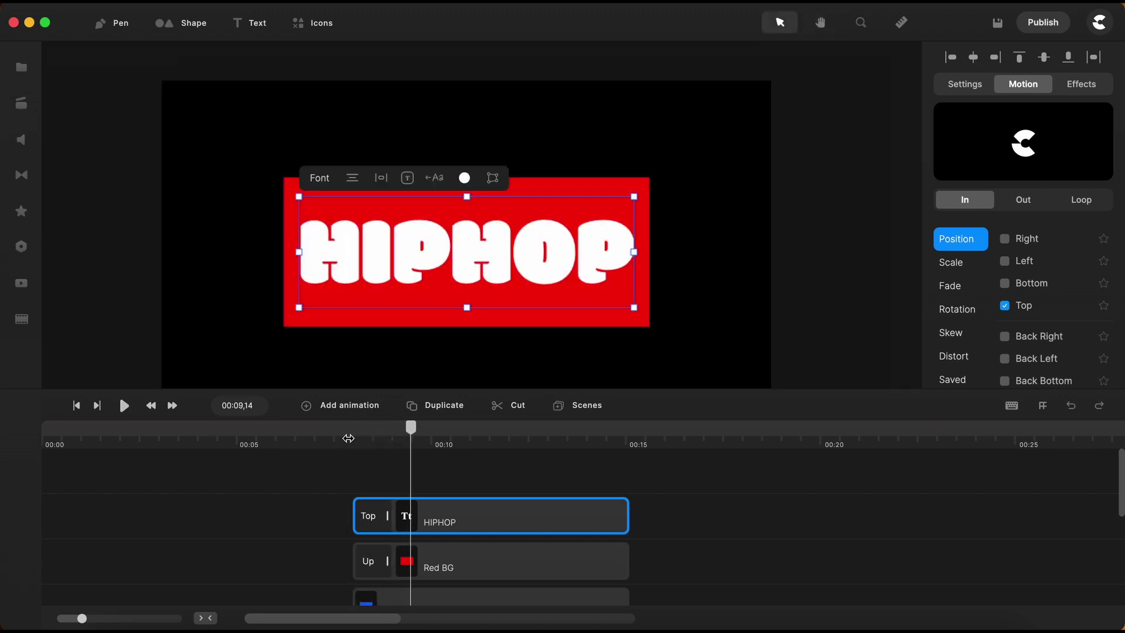
{"action": "mouse_move", "coordinate": [409, 426]}
{"action": "left_mouse_down"}
{"action": "mouse_move", "coordinate": [360, 432]}
{"action": "mouse_move", "coordinate": [400, 434]}
{"action": "left_mouse_up"}
Group the HIPHOP and Red BG clips and name the group HipHop Group
{"action": "left_click", "coordinate": [482, 460]}
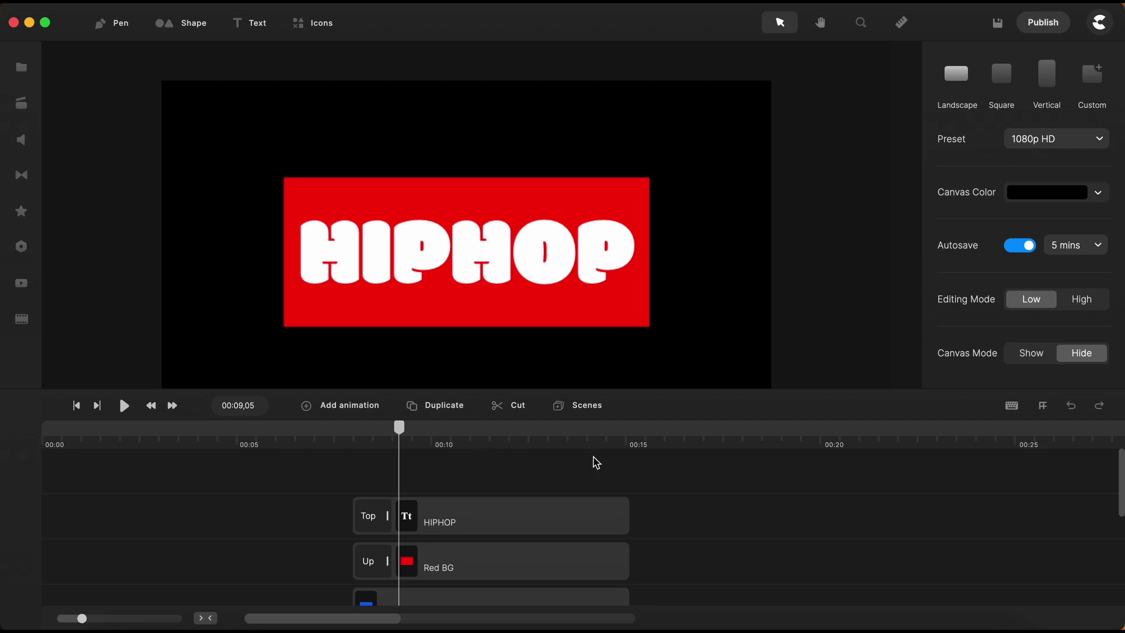
{"action": "left_click_drag", "start_coordinate": [641, 392], "coordinate": [642, 330]}
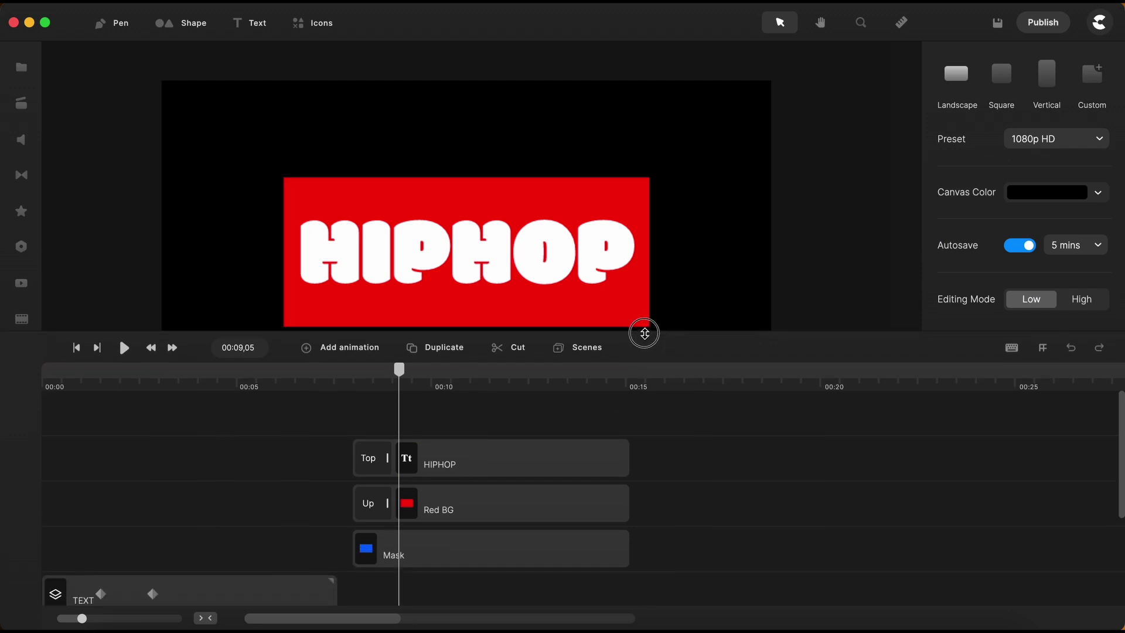
{"action": "left_click_drag", "start_coordinate": [655, 441], "coordinate": [596, 509]}
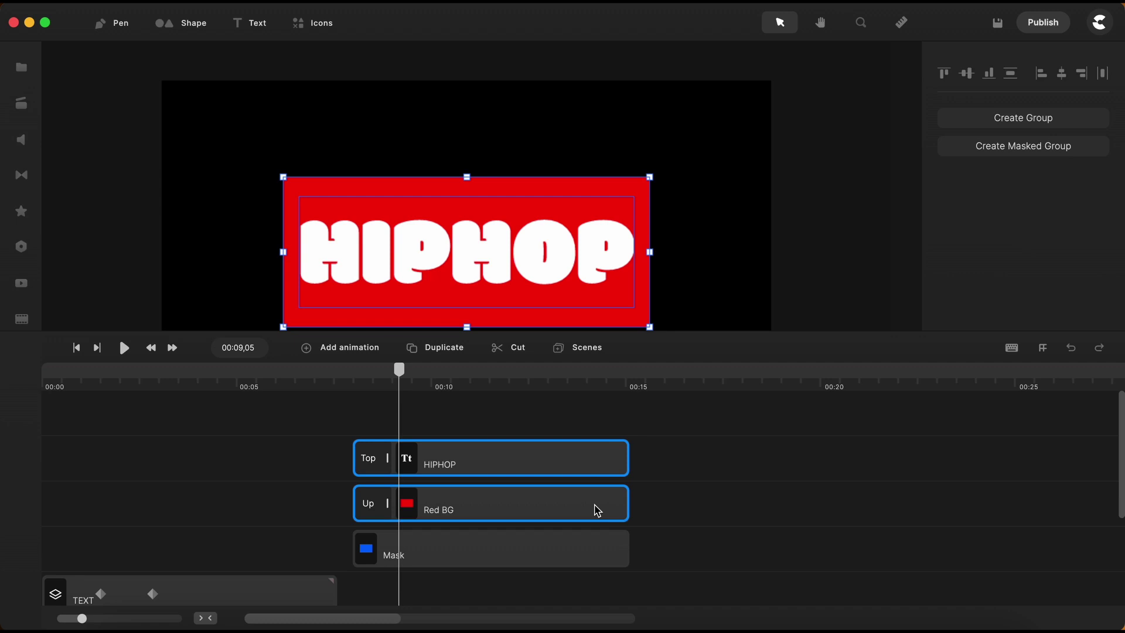
{"action": "key", "text": "super+g"}
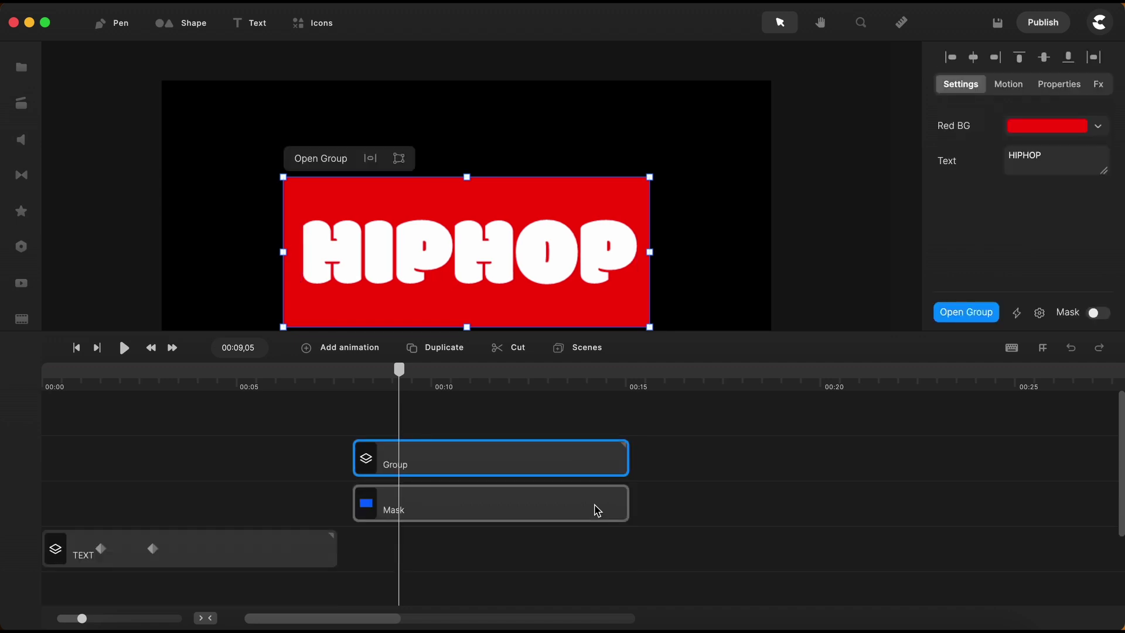
{"action": "right_click", "coordinate": [479, 458]}
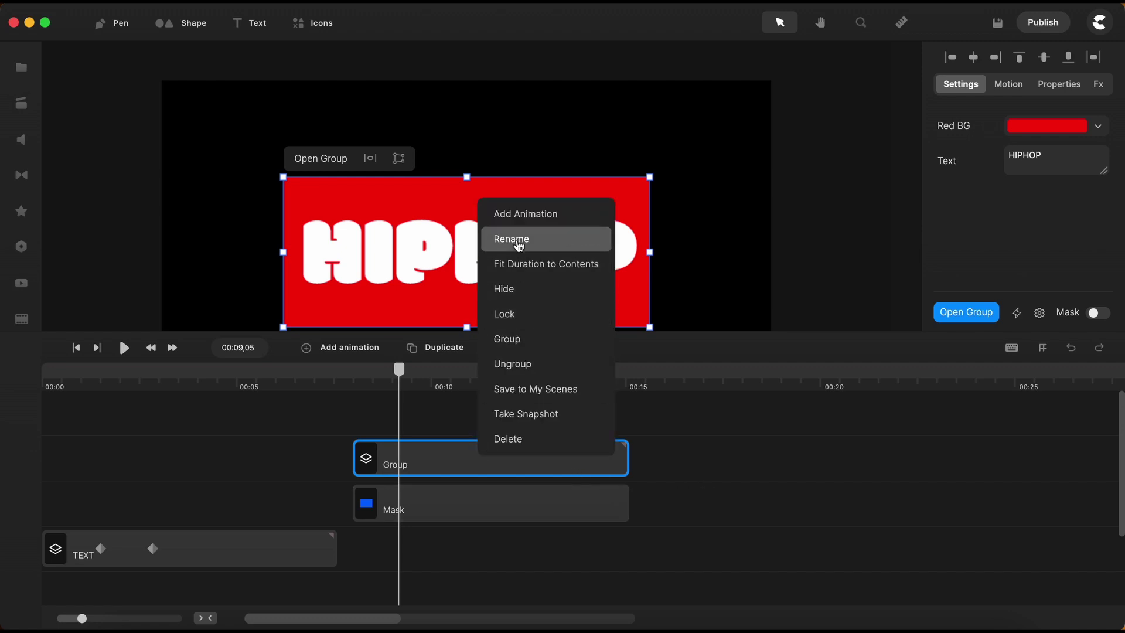
{"action": "left_click", "coordinate": [519, 245]}
{"action": "type", "text": "HipHop Group"}
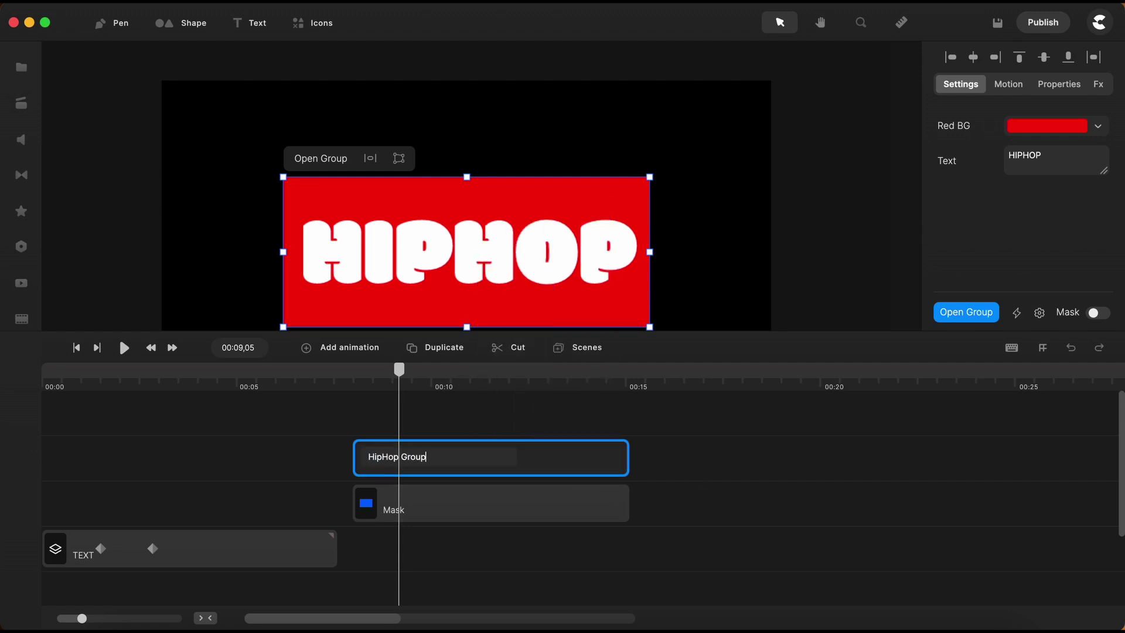
{"action": "key", "text": "Return"}
Mask HipHop Group with the Mask layer
{"action": "left_click", "coordinate": [585, 507], "text": "shift"}
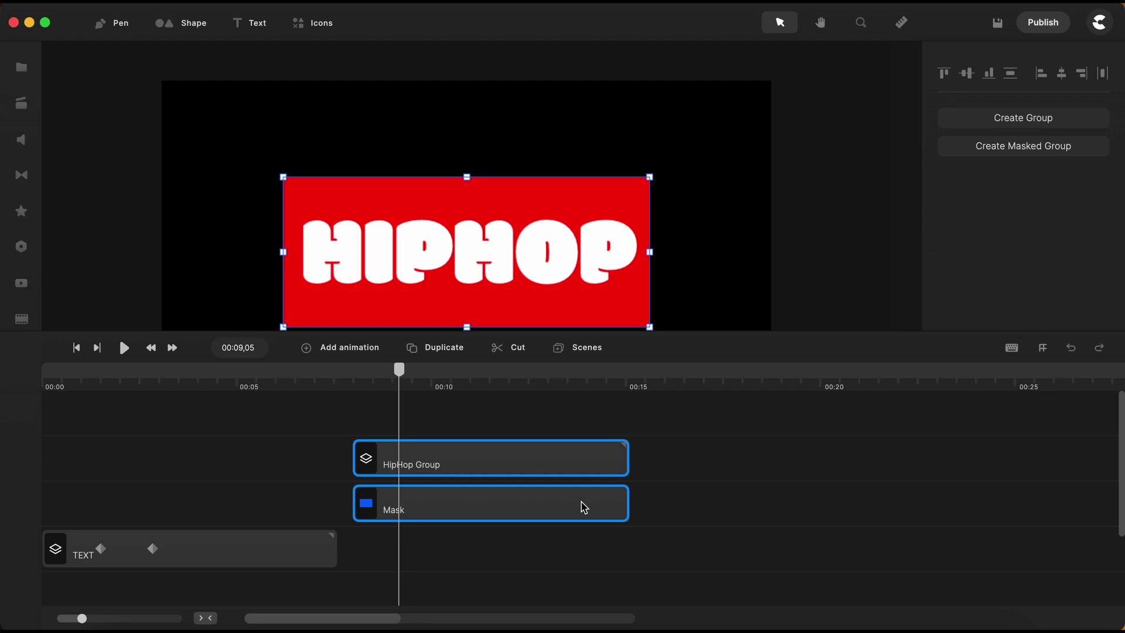
{"action": "right_click", "coordinate": [584, 508]}
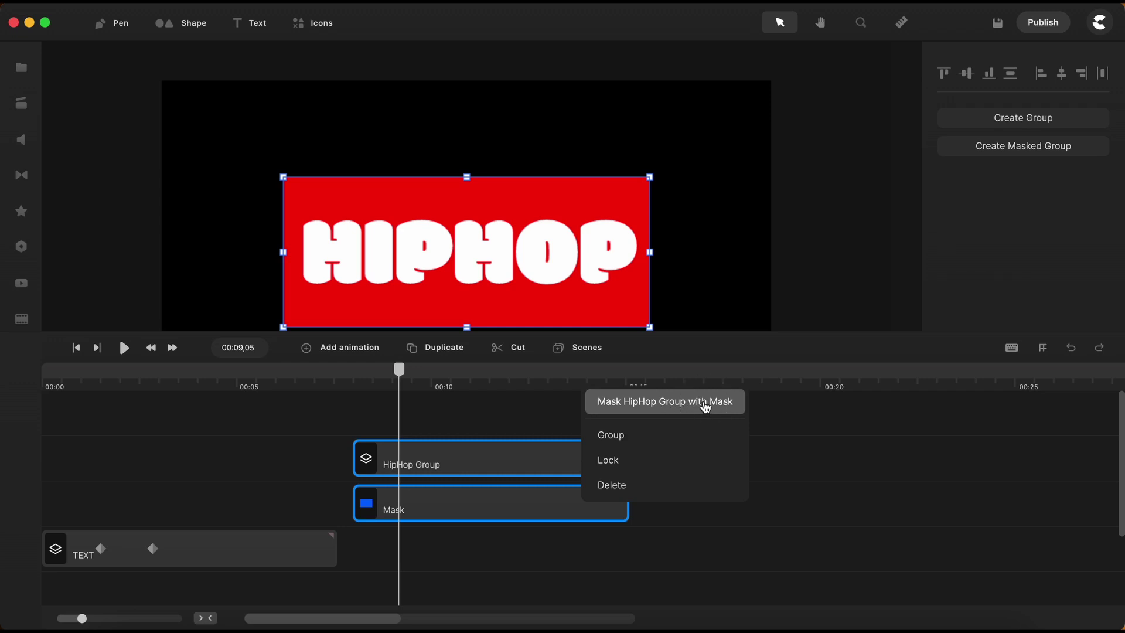
{"action": "left_click", "coordinate": [706, 407]}
Remove the empty timeline tracks
{"action": "left_click_drag", "start_coordinate": [587, 329], "coordinate": [581, 395]}
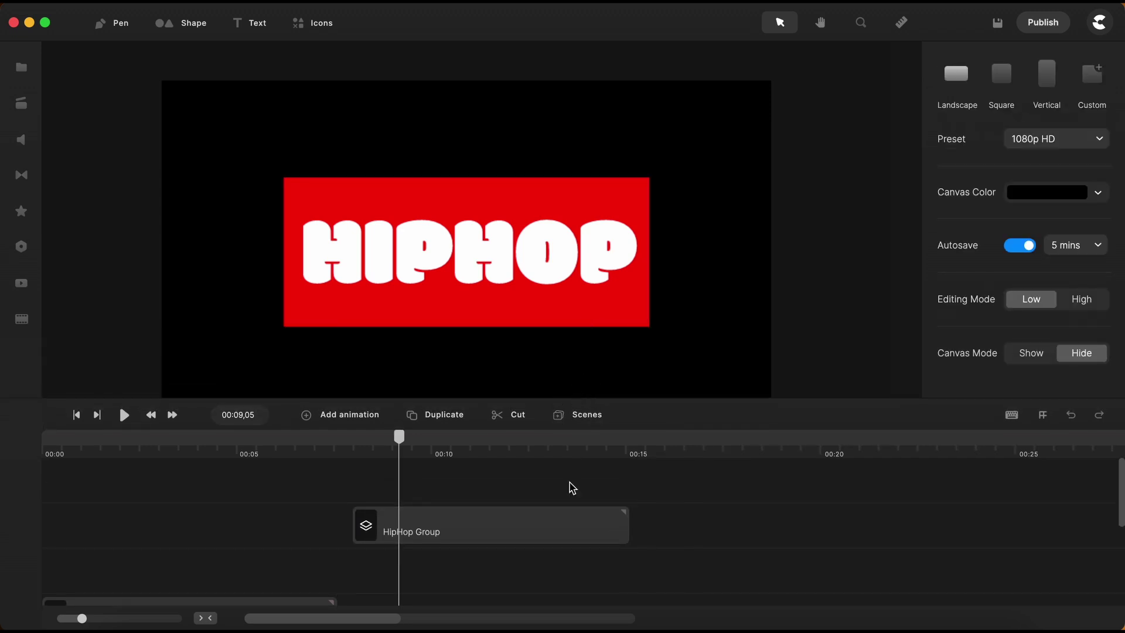
{"action": "scroll", "coordinate": [569, 498], "scroll_direction": "down", "scroll_amount": 3}
{"action": "right_click", "coordinate": [563, 536]}
{"action": "left_click", "coordinate": [608, 519]}
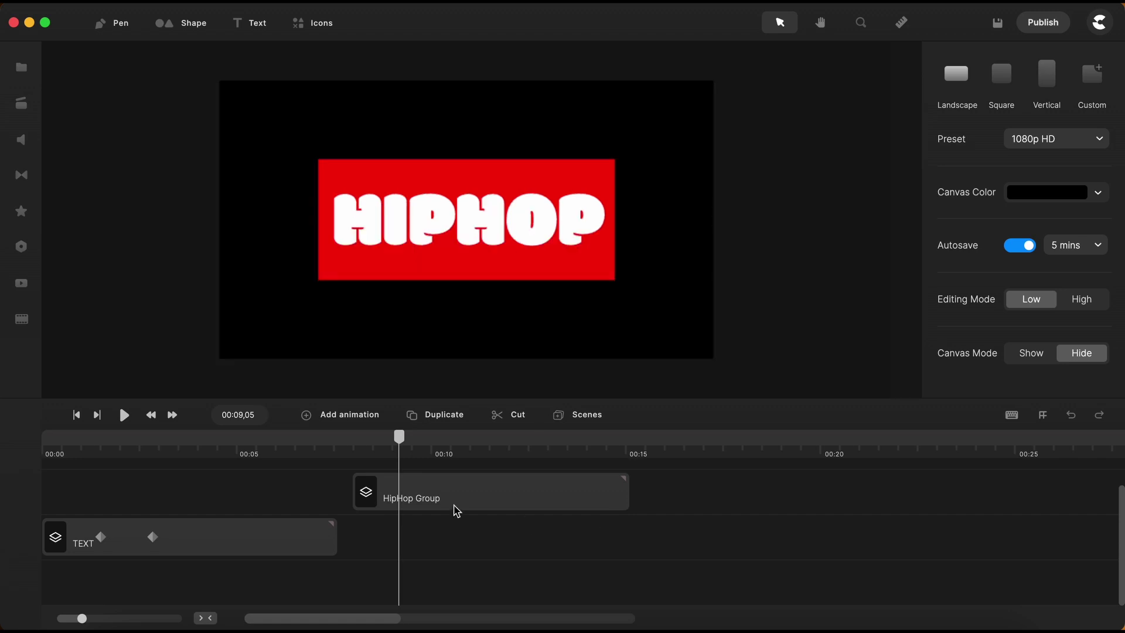
Preview the masked HipHop Group reveal from the start and from around 7 seconds
{"action": "left_click", "coordinate": [347, 450]}
{"action": "key", "text": "space"}
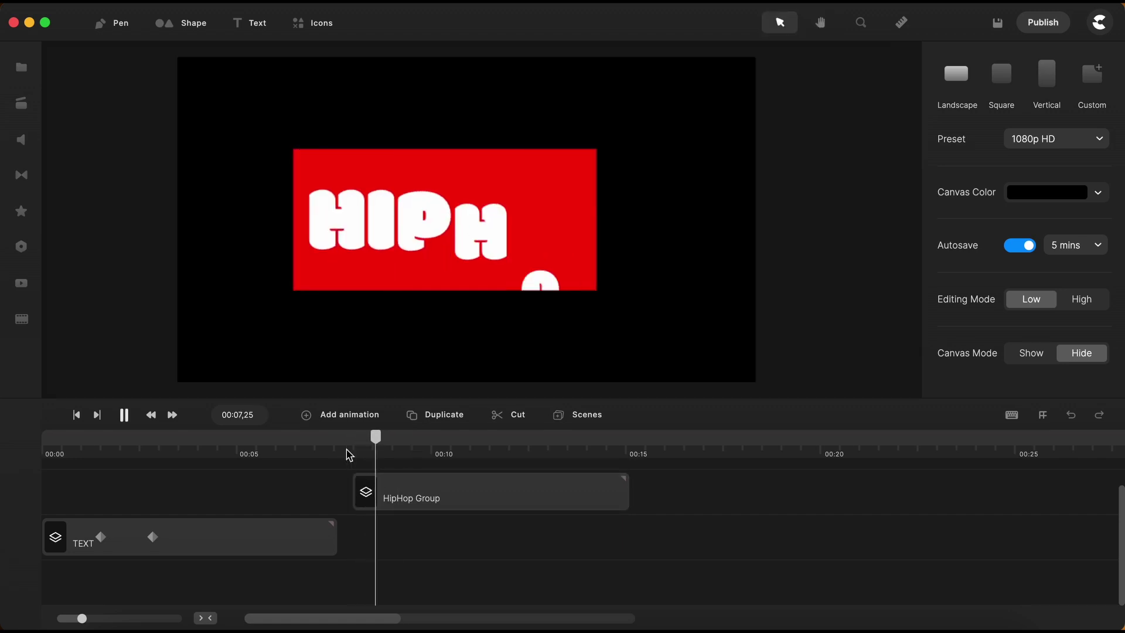
{"action": "key", "text": "space"}
{"action": "mouse_move", "coordinate": [390, 437]}
{"action": "left_mouse_down"}
{"action": "mouse_move", "coordinate": [371, 437]}
{"action": "mouse_move", "coordinate": [403, 437]}
{"action": "left_mouse_up"}
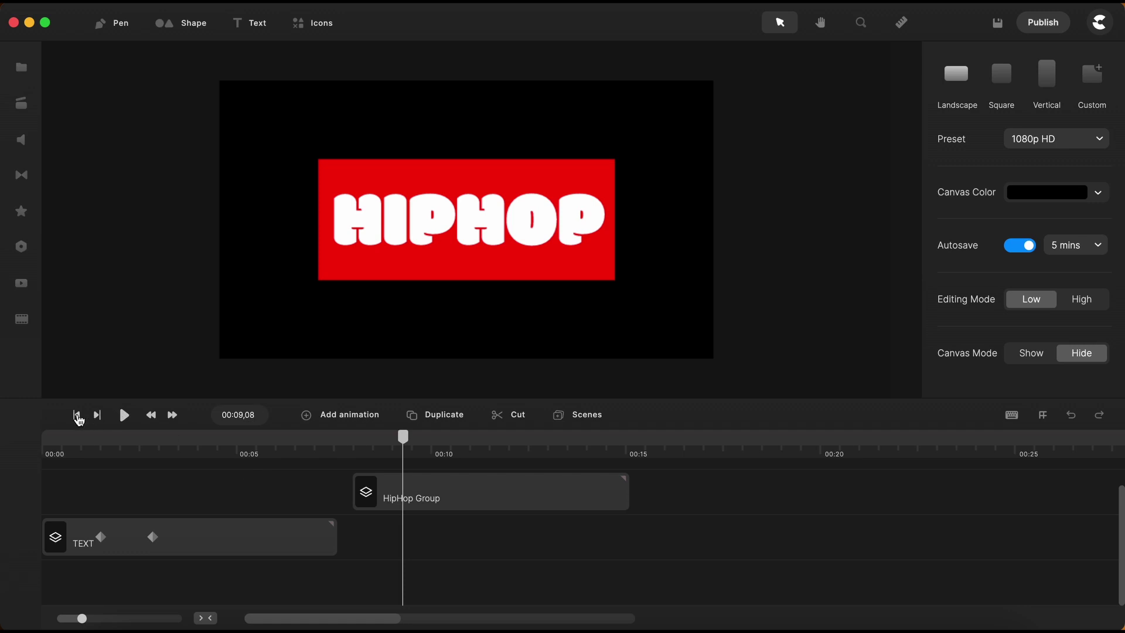
{"action": "left_click", "coordinate": [77, 415]}
{"action": "left_click", "coordinate": [124, 416]}
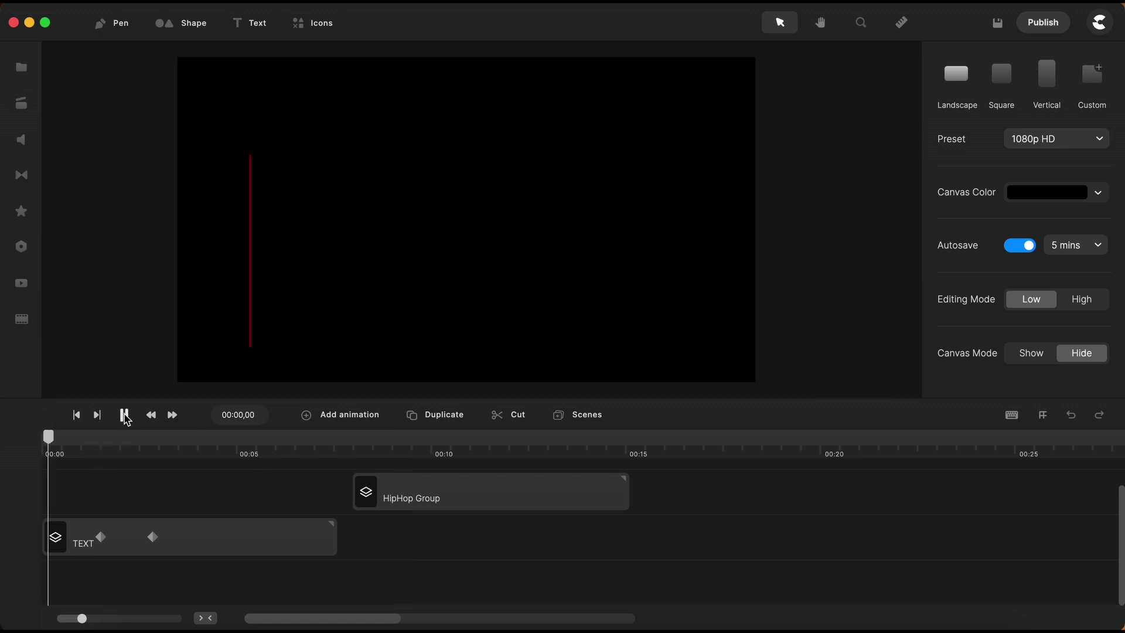
{"action": "left_click", "coordinate": [124, 415]}
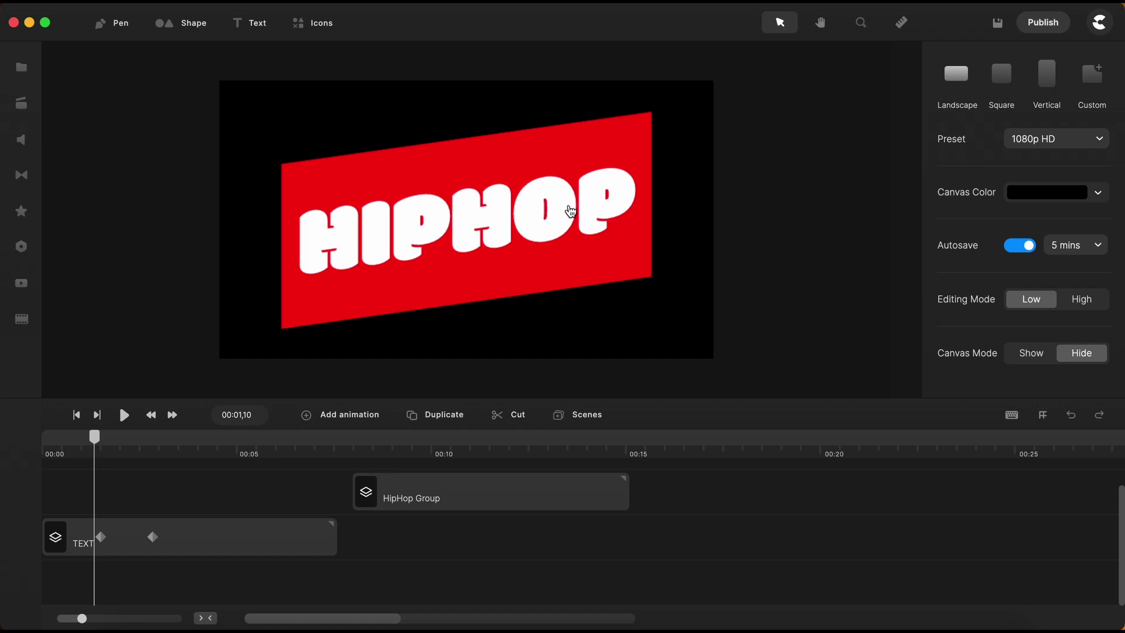
{"action": "left_click", "coordinate": [354, 453]}
{"action": "key", "text": "space"}
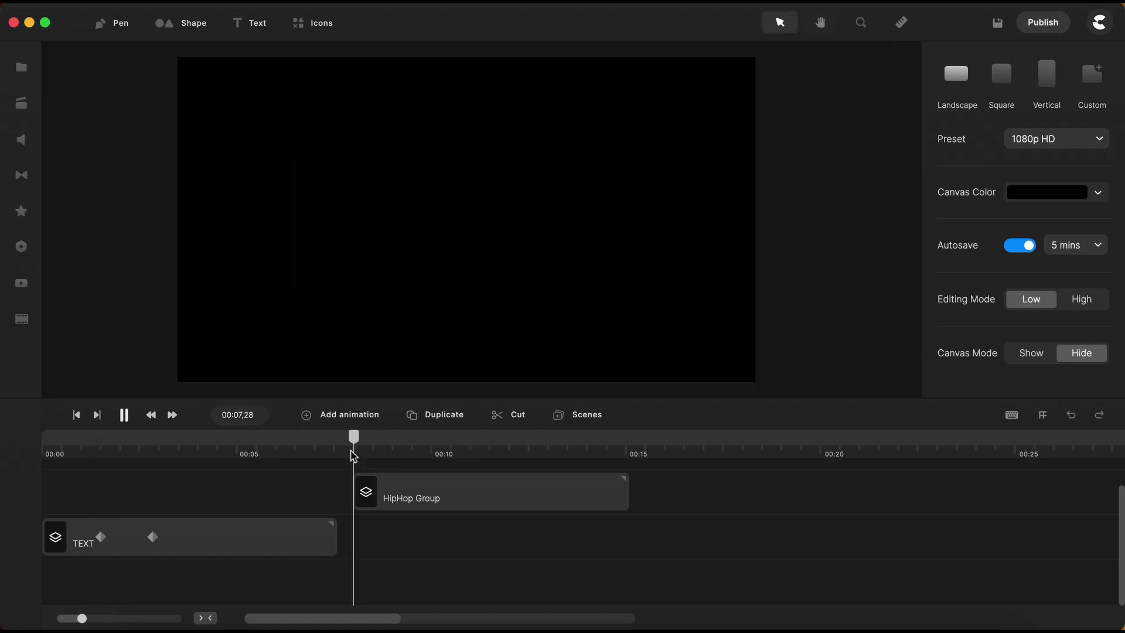
{"action": "key", "text": "space"}
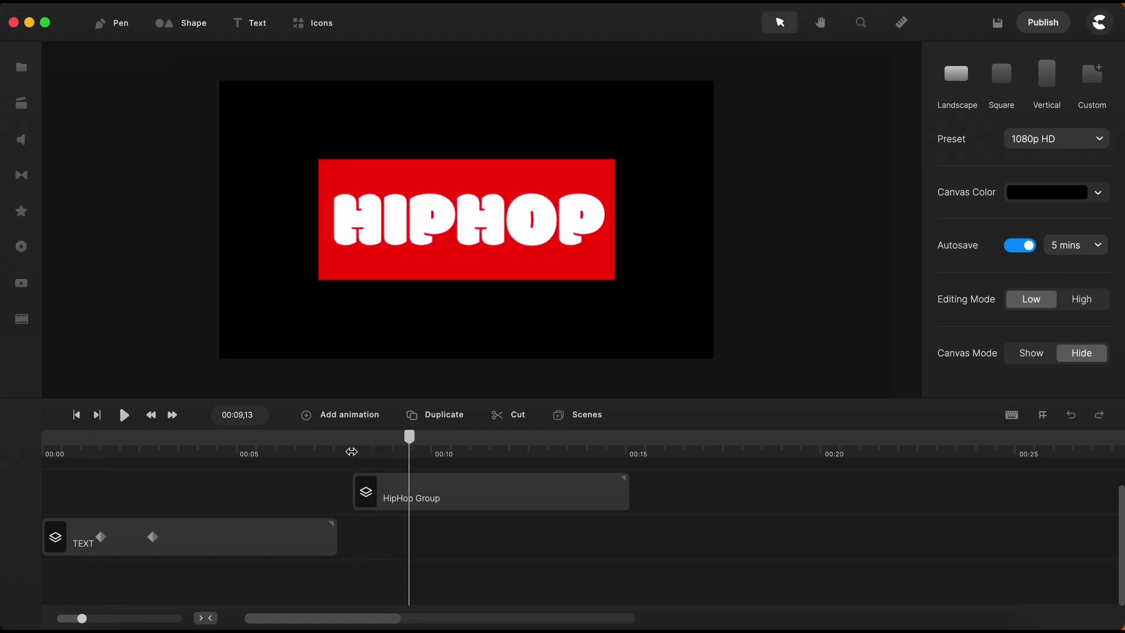
Skew the HipHop Group sideways from its bottom-middle handle into a slanted parallelogram
{"action": "left_click", "coordinate": [524, 498]}
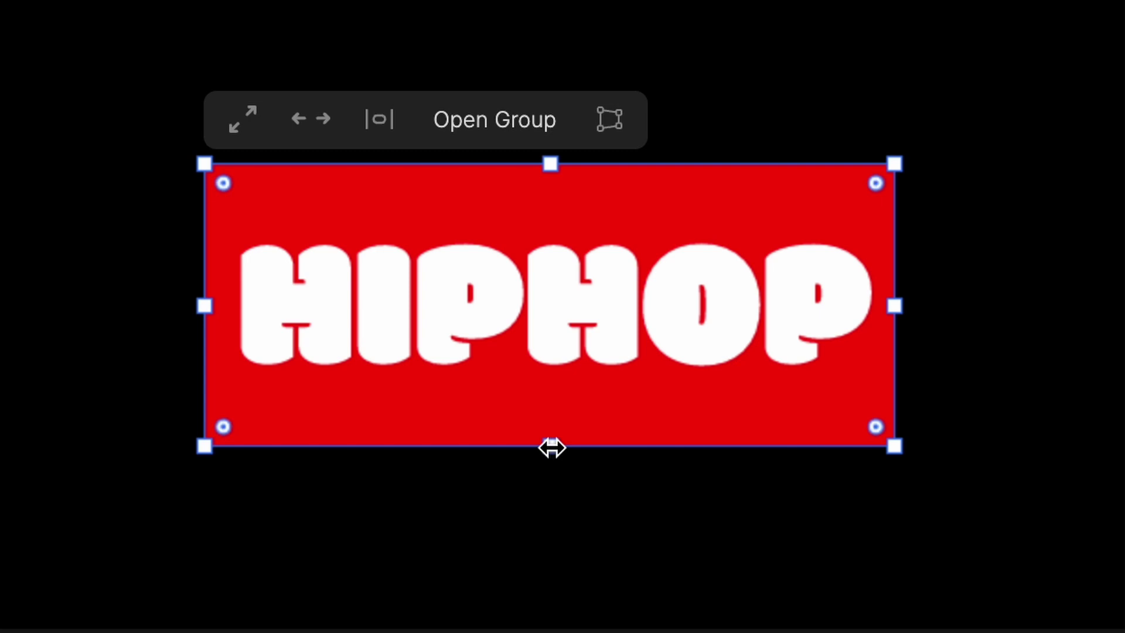
{"action": "left_click_drag", "start_coordinate": [551, 448], "coordinate": [513, 449]}
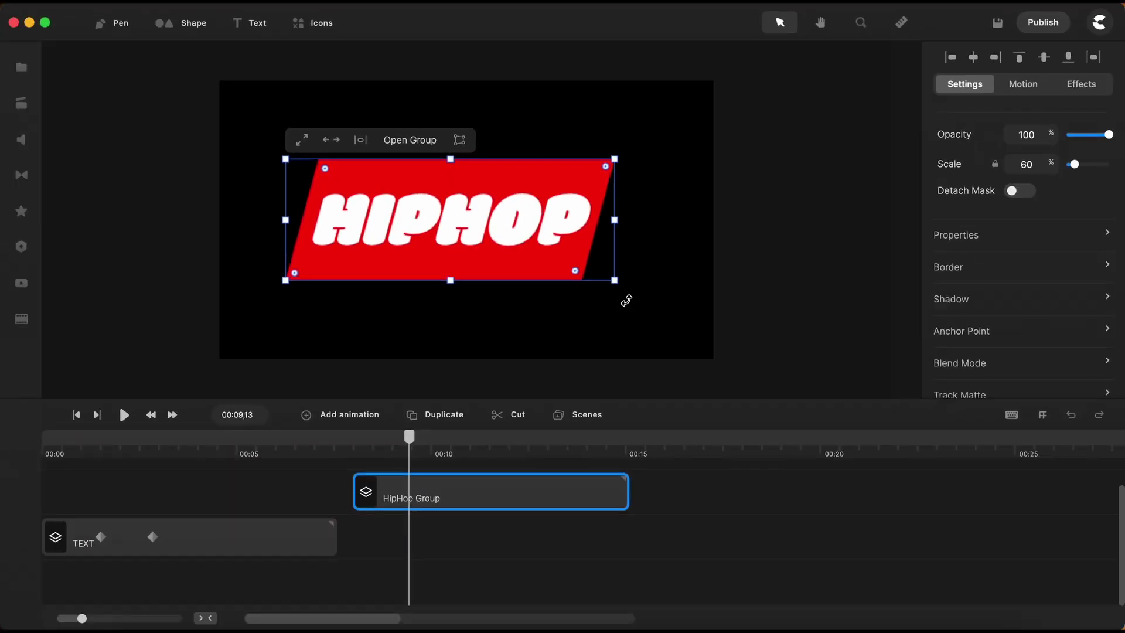
Tilt the HIPHOP group slightly clockwise, centre it horizontally, and preview the reveal from about 00:07.9
{"action": "left_click_drag", "start_coordinate": [659, 323], "coordinate": [673, 299]}
{"action": "left_click", "coordinate": [355, 122]}
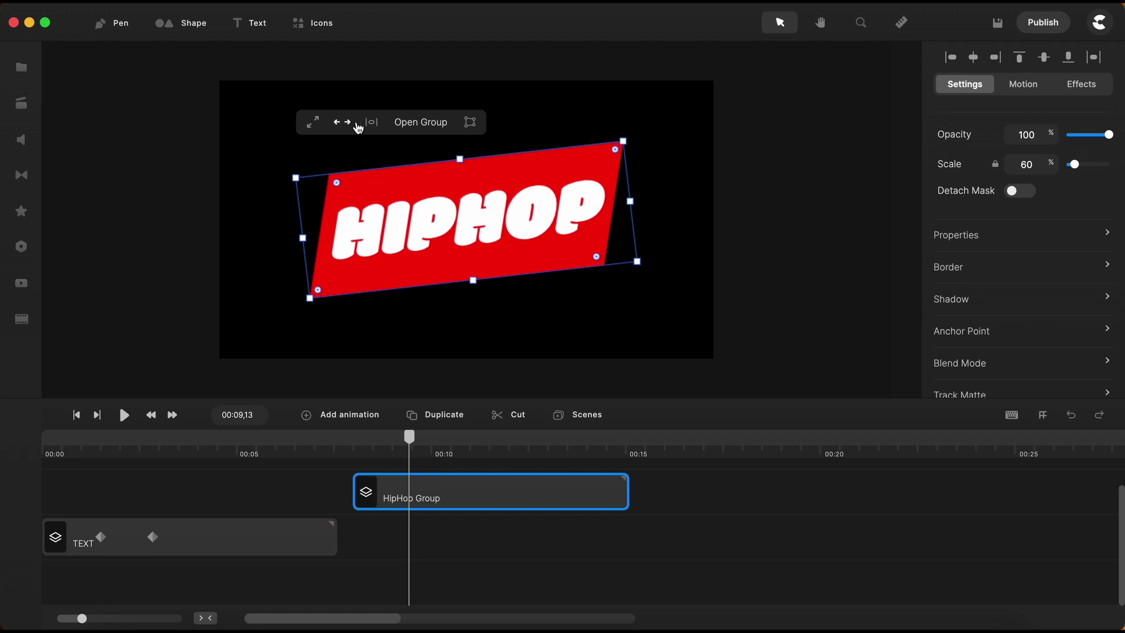
{"action": "left_click", "coordinate": [352, 447]}
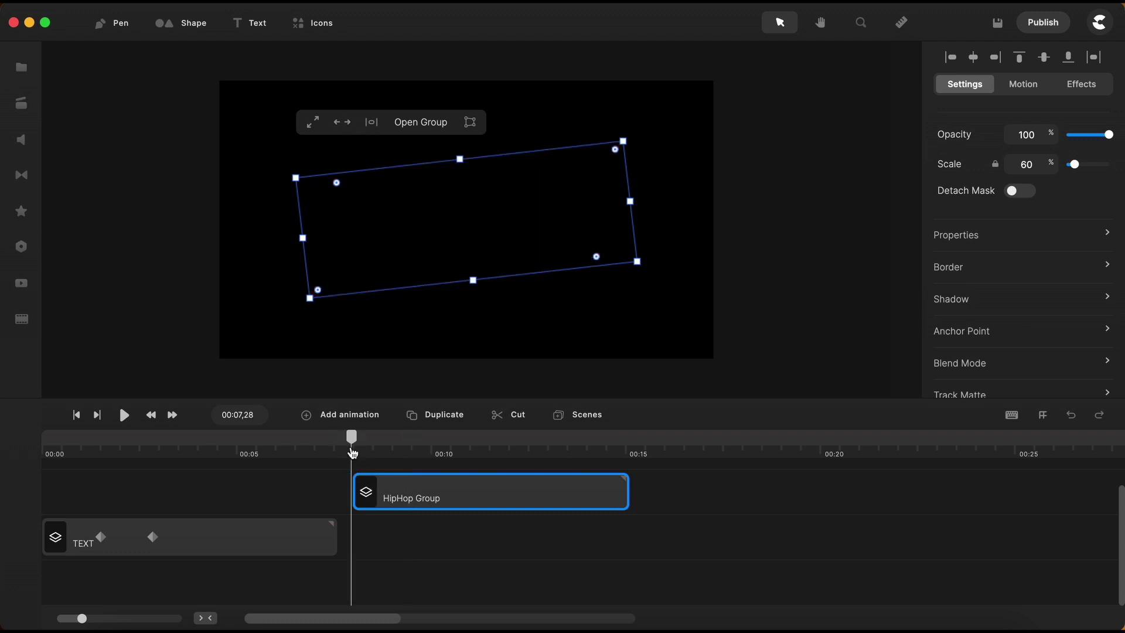
{"action": "key", "text": "space"}
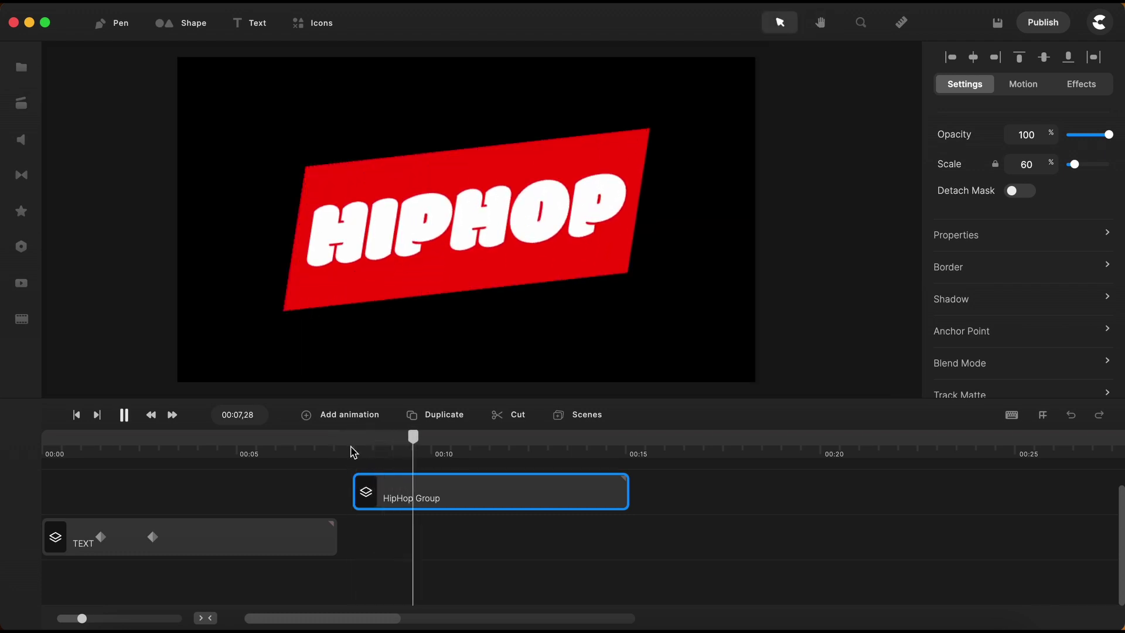
{"action": "key", "text": "space"}
{"action": "left_click_drag", "start_coordinate": [441, 441], "coordinate": [357, 443]}
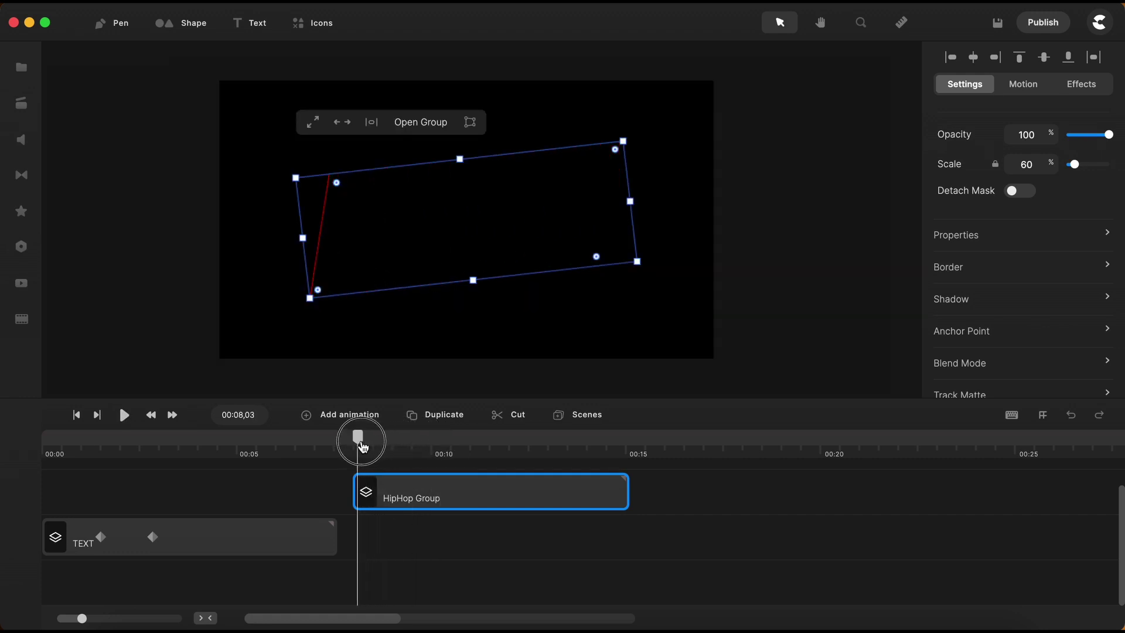
{"action": "left_click", "coordinate": [680, 477]}
{"action": "left_click", "coordinate": [530, 506]}
Open the HipHop Group's inner timeline, scrub its animation, and return to the main timeline
{"action": "left_click", "coordinate": [426, 125]}
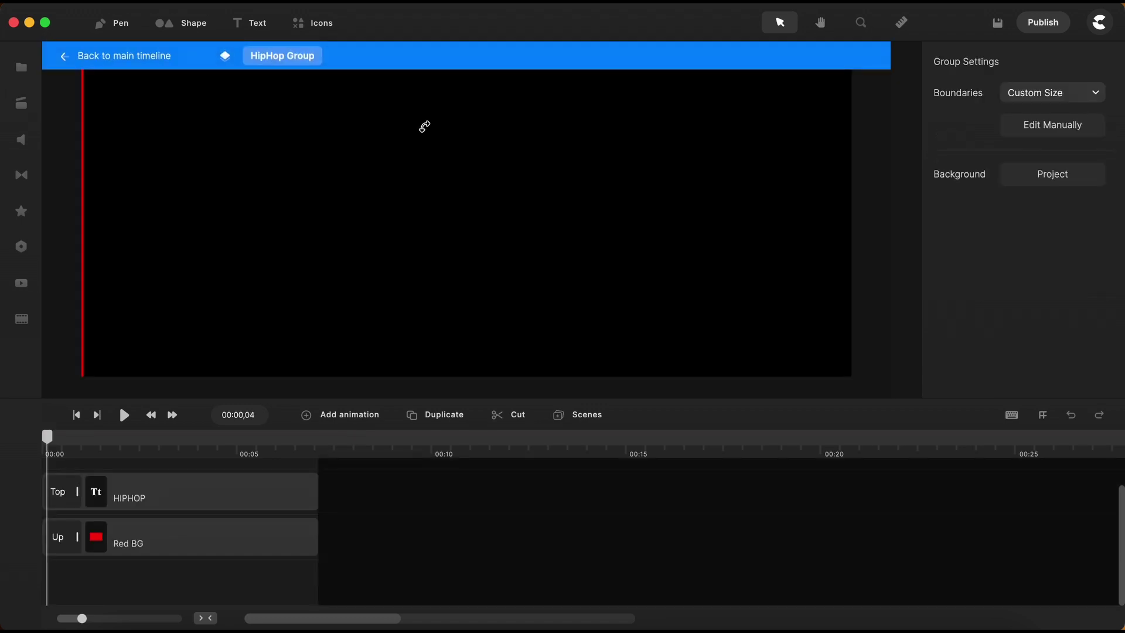
{"action": "mouse_move", "coordinate": [50, 445]}
{"action": "left_mouse_down"}
{"action": "mouse_move", "coordinate": [119, 447]}
{"action": "mouse_move", "coordinate": [48, 446]}
{"action": "left_mouse_up"}
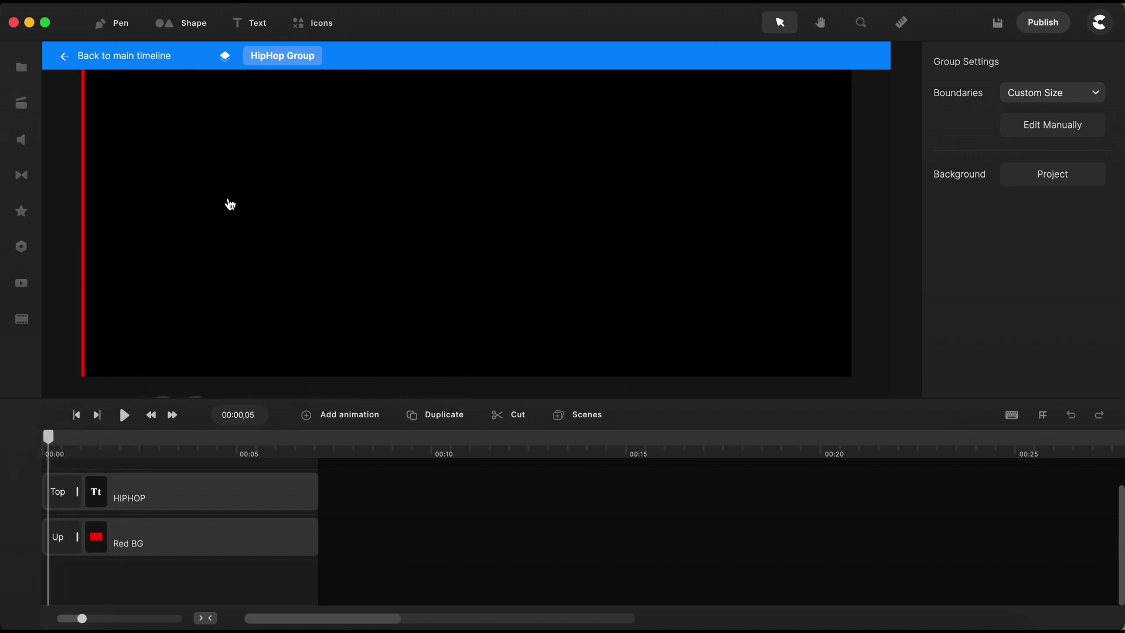
{"action": "left_click", "coordinate": [131, 55]}
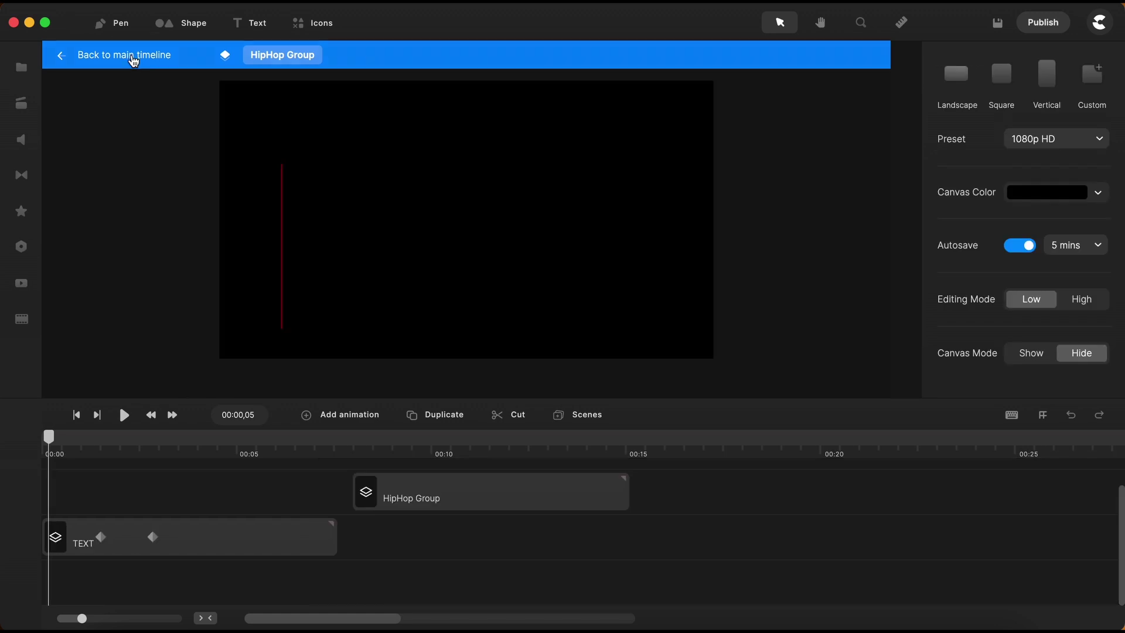
Preview the title animation from about 7 seconds, then select the TEXT clip and the HipHop Group clip
{"action": "left_click", "coordinate": [345, 449]}
{"action": "key", "text": "space"}
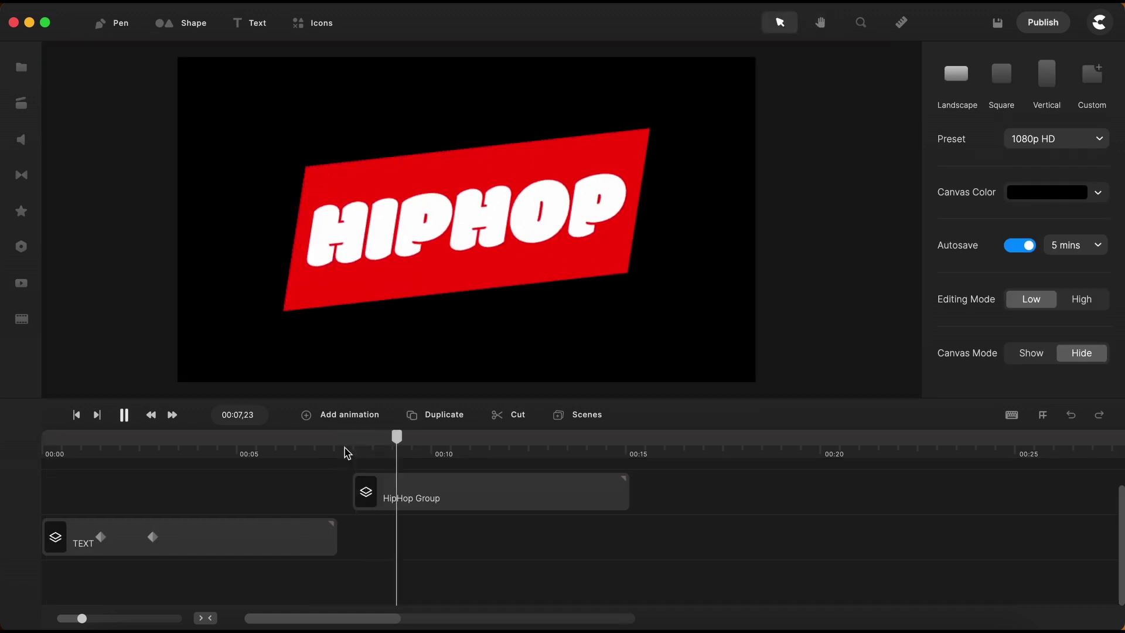
{"action": "key", "text": "space"}
{"action": "left_click", "coordinate": [402, 476]}
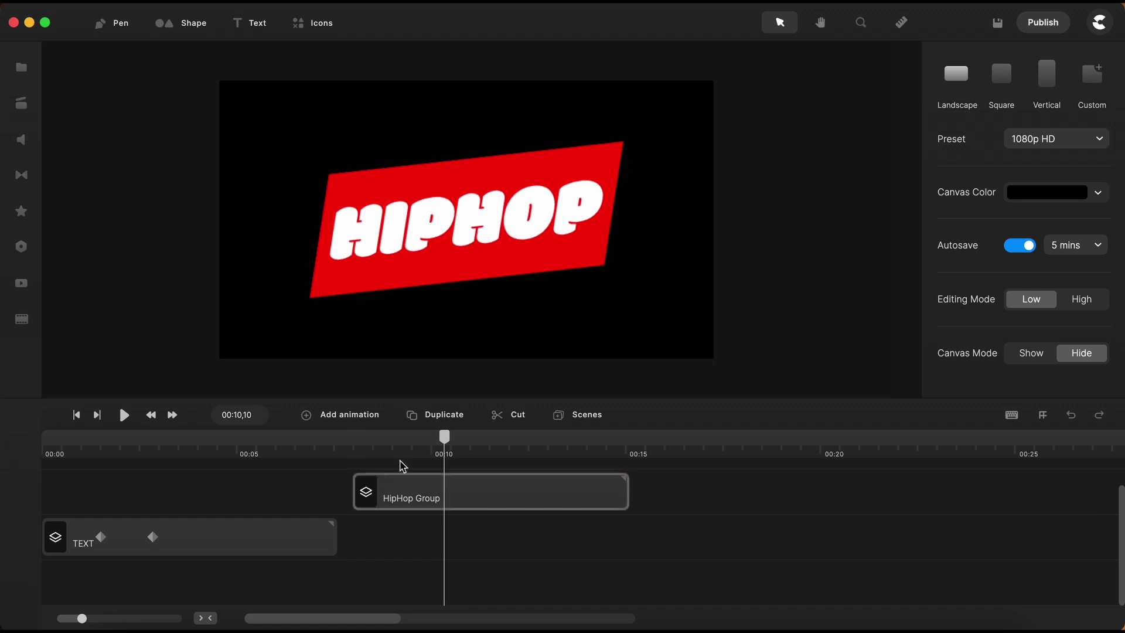
{"action": "left_click", "coordinate": [445, 438]}
{"action": "left_click", "coordinate": [132, 546]}
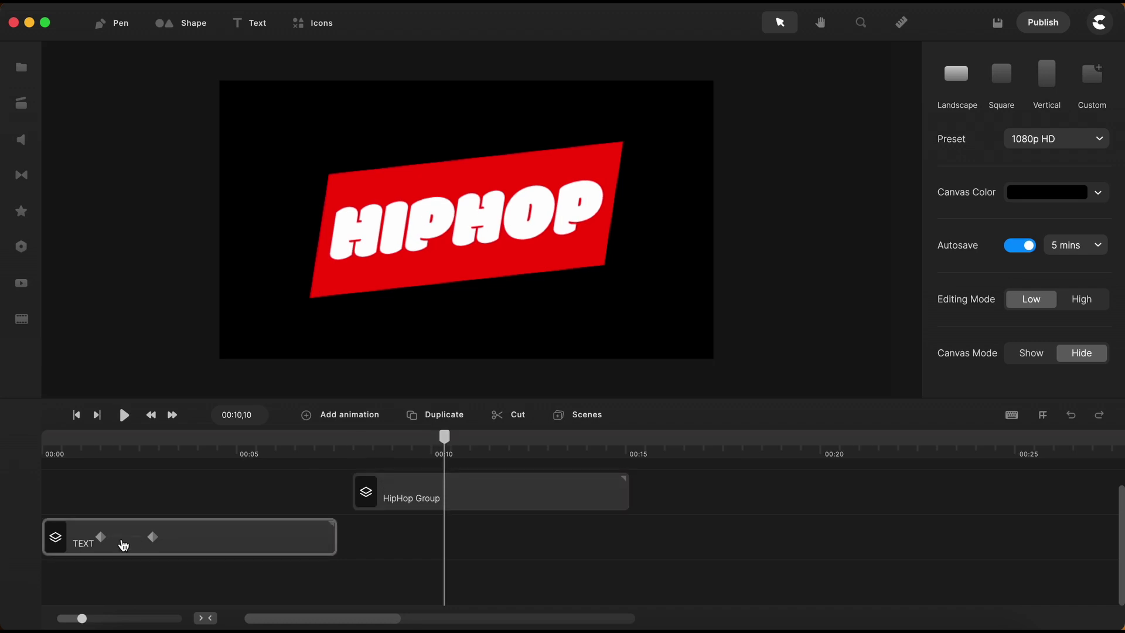
{"action": "left_click", "coordinate": [414, 467]}
{"action": "left_click", "coordinate": [444, 499]}
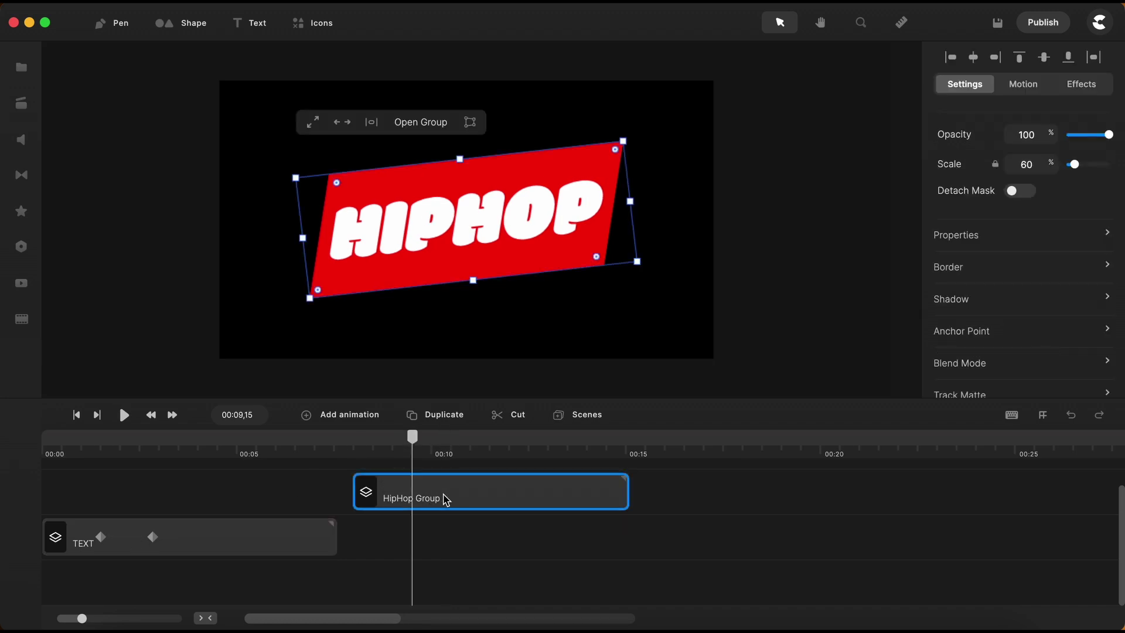
Add an Expo-eased Scale animation to the HipHop Group and move its second keyframe later
{"action": "left_click", "coordinate": [339, 420]}
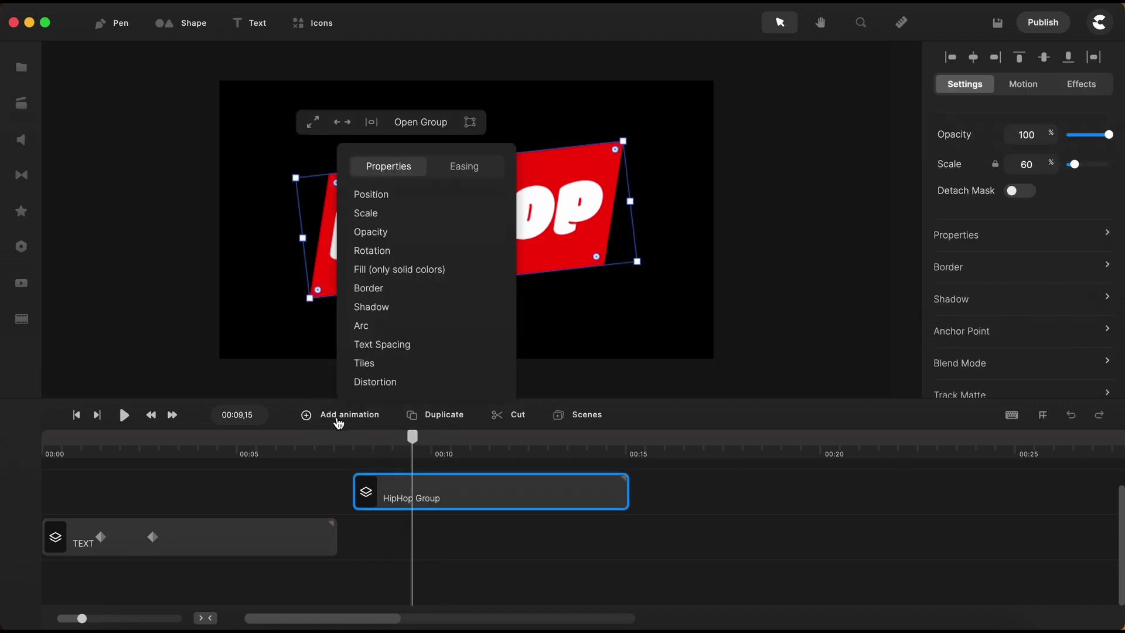
{"action": "left_click", "coordinate": [371, 218]}
{"action": "left_click", "coordinate": [476, 169]}
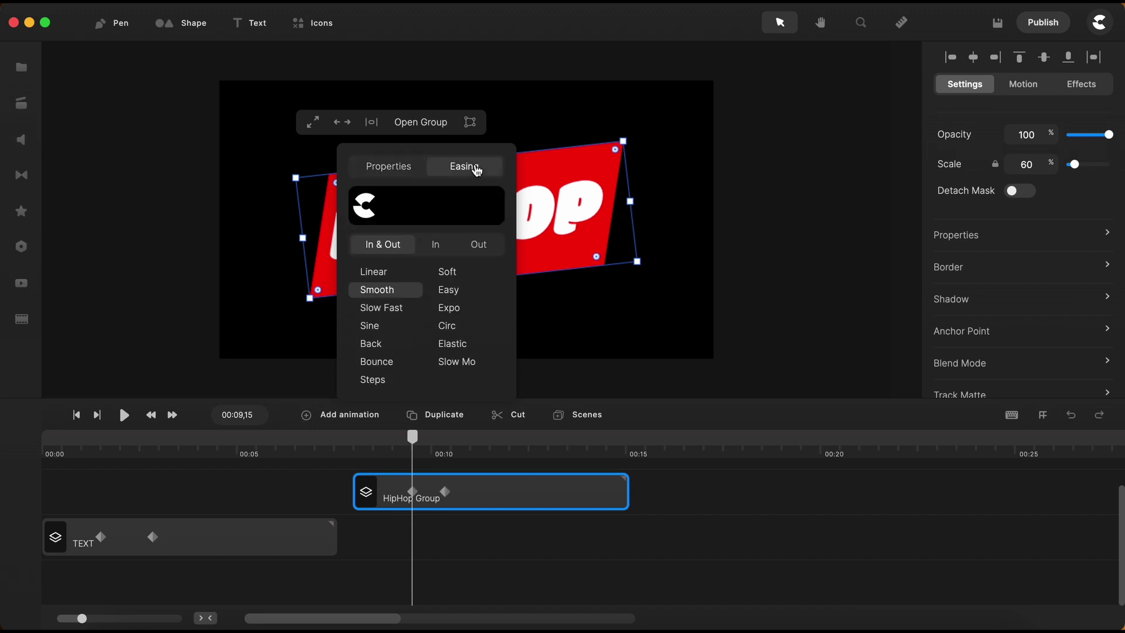
{"action": "left_click", "coordinate": [449, 308]}
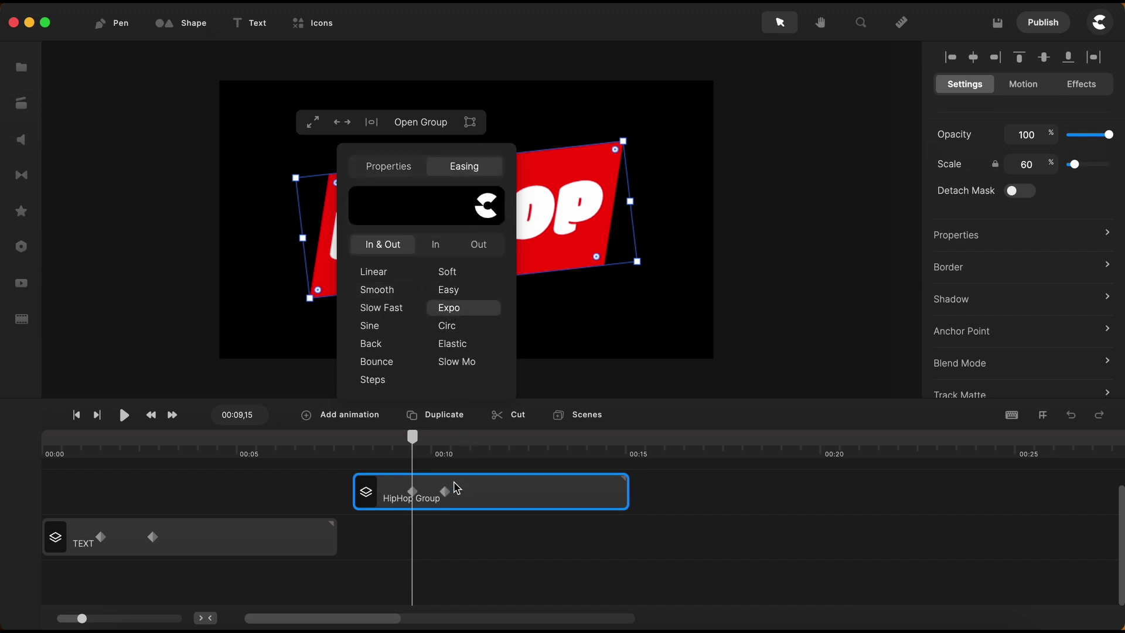
{"action": "left_click_drag", "start_coordinate": [447, 494], "coordinate": [470, 496]}
Set the HipHop Group's scale to 40% at the later keyframe
{"action": "left_click", "coordinate": [706, 504]}
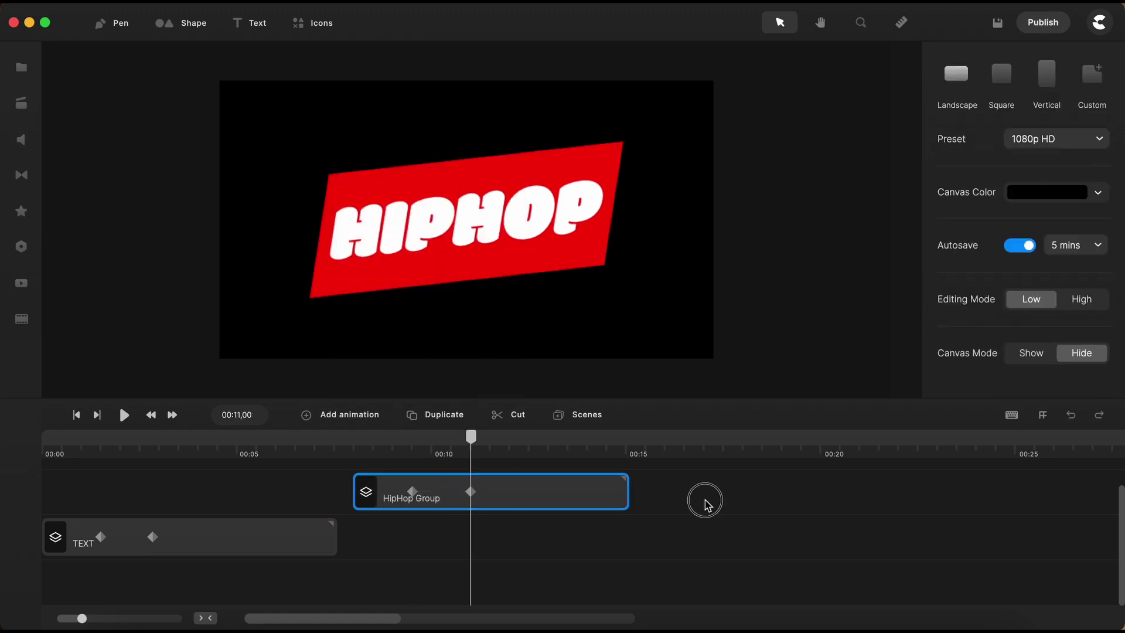
{"action": "left_click", "coordinate": [594, 489]}
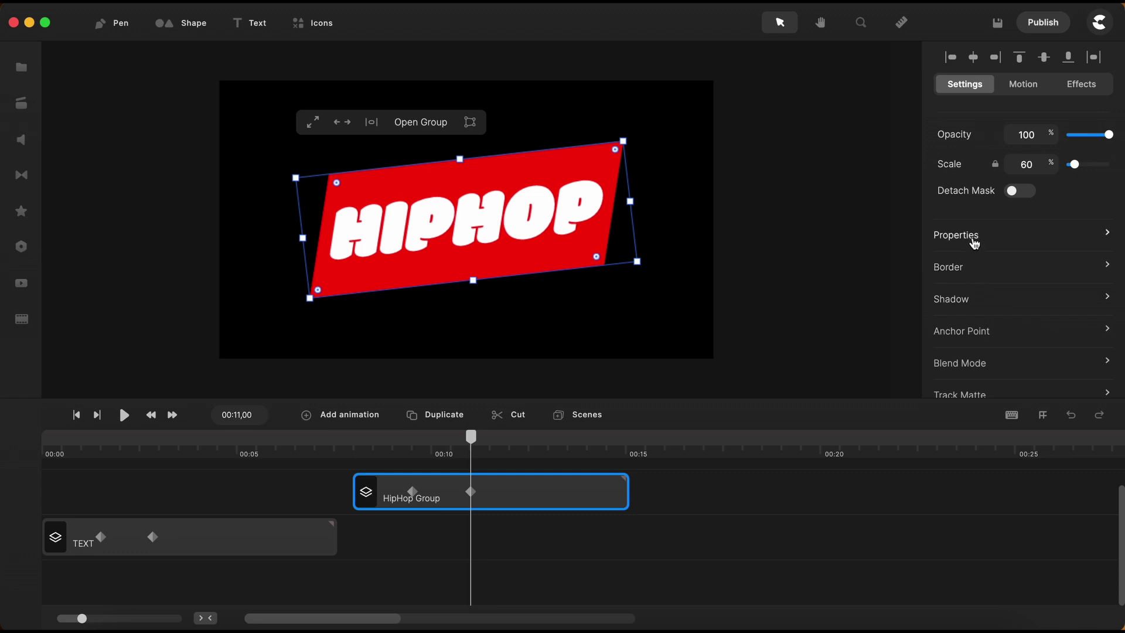
{"action": "left_click", "coordinate": [975, 241]}
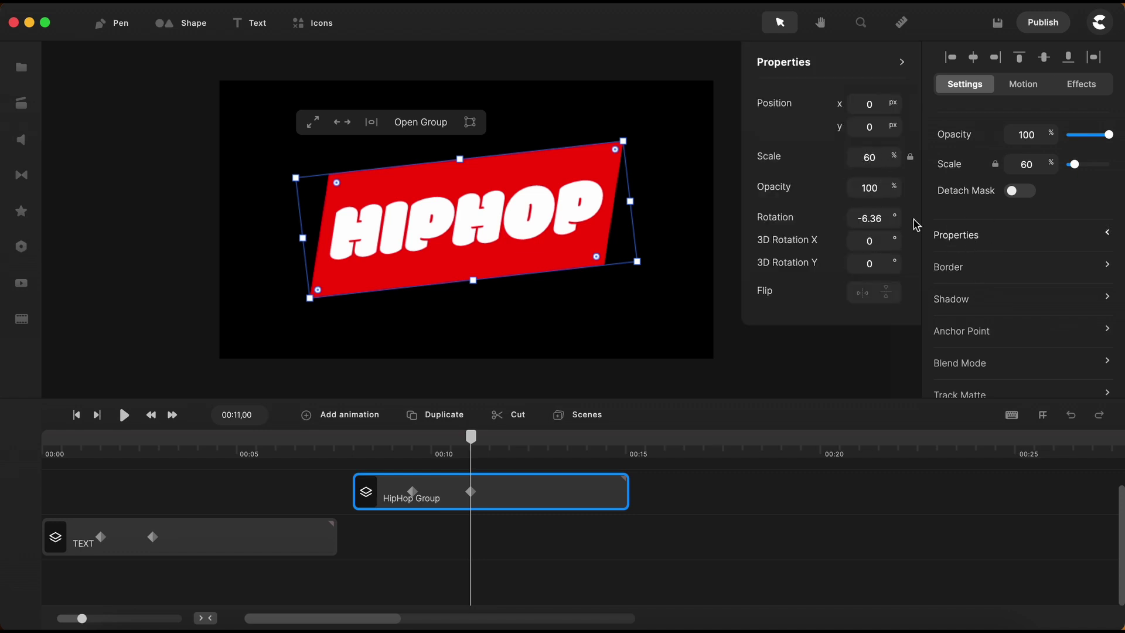
{"action": "left_click", "coordinate": [869, 157]}
{"action": "type", "text": "40"}
{"action": "left_click", "coordinate": [866, 187]}
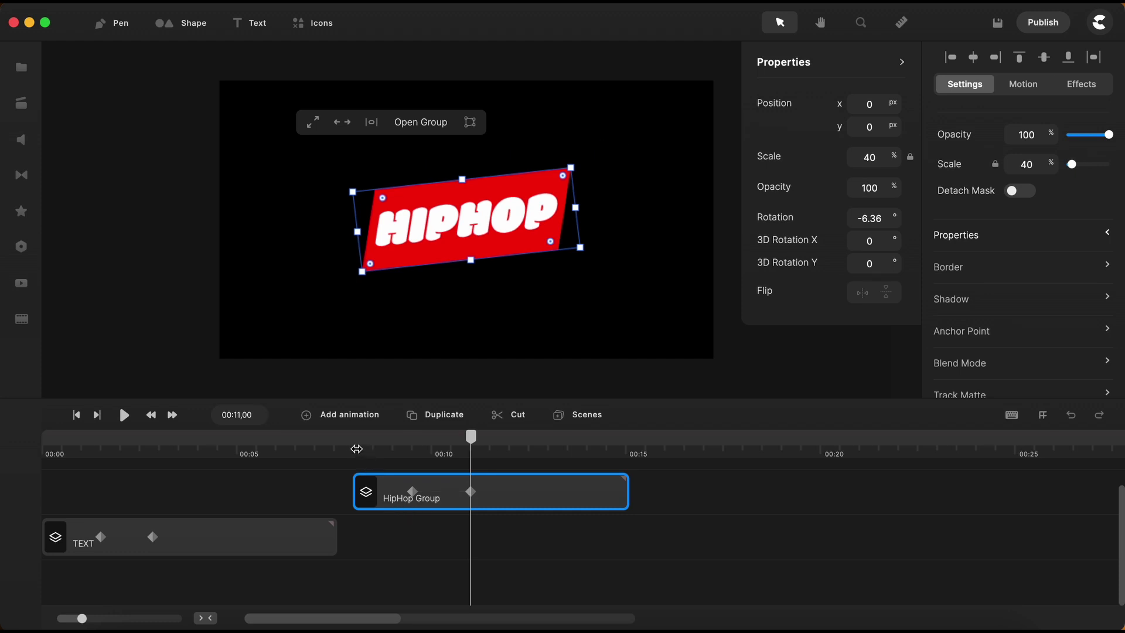
Preview the 60%-to-40% scale animation, then park the playhead at 00:15,20
{"action": "left_click", "coordinate": [356, 449]}
{"action": "key", "text": "space"}
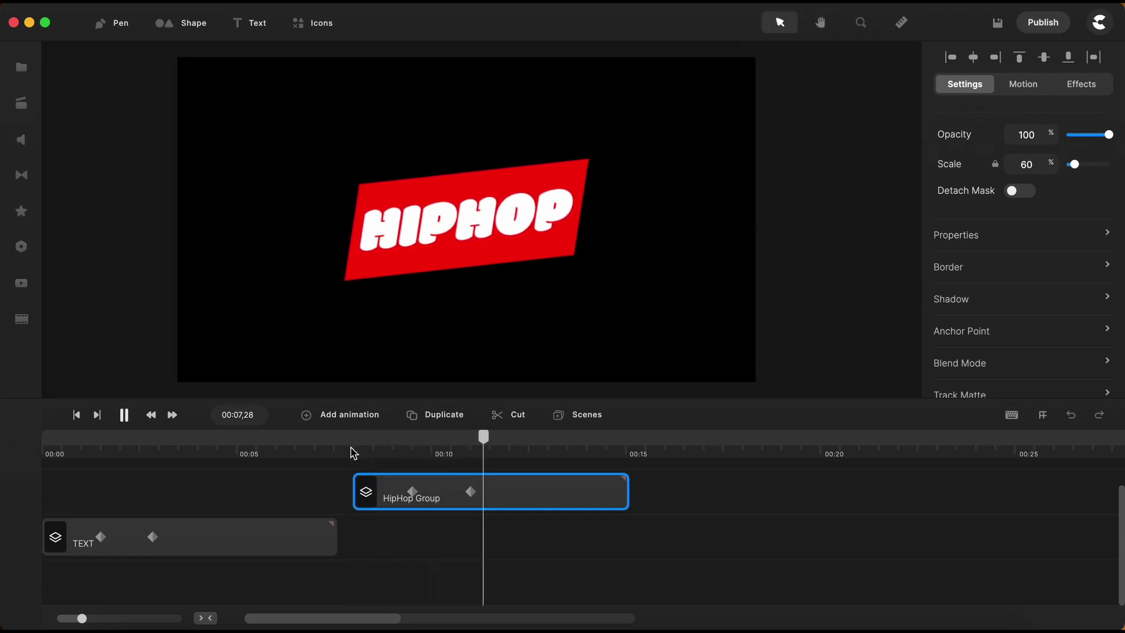
{"action": "key", "text": "space"}
{"action": "left_click", "coordinate": [689, 504]}
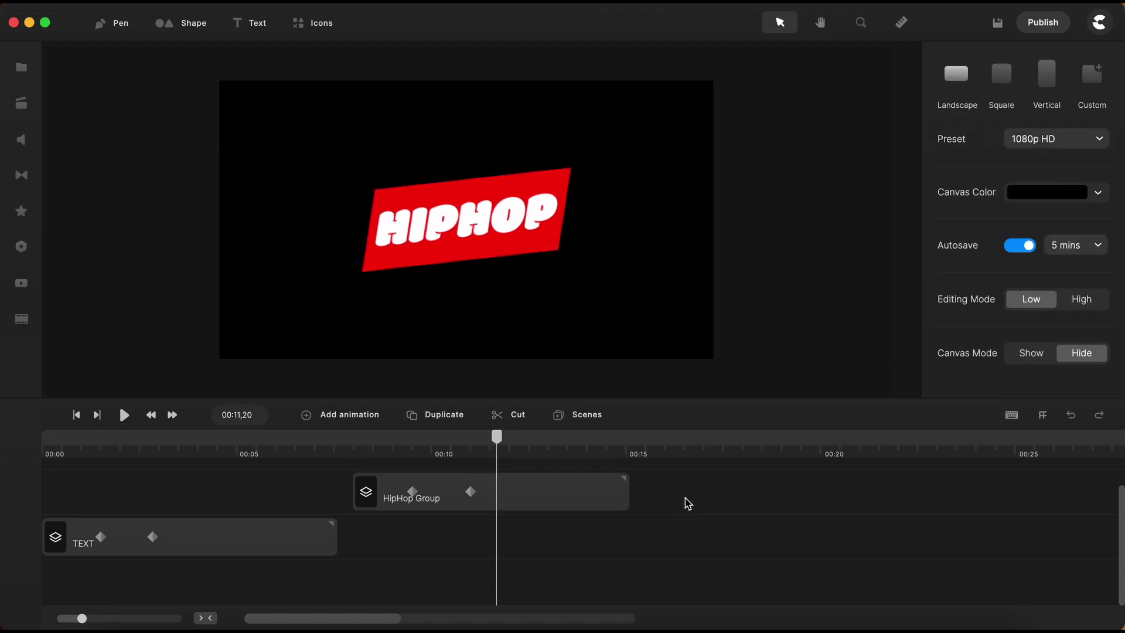
{"action": "left_click", "coordinate": [653, 449]}
Add a blue circle at 00:15,20 and drag its bottom-middle handle left to skew it into an ellipse
{"action": "scroll", "coordinate": [652, 449], "scroll_direction": "right", "scroll_amount": 5}
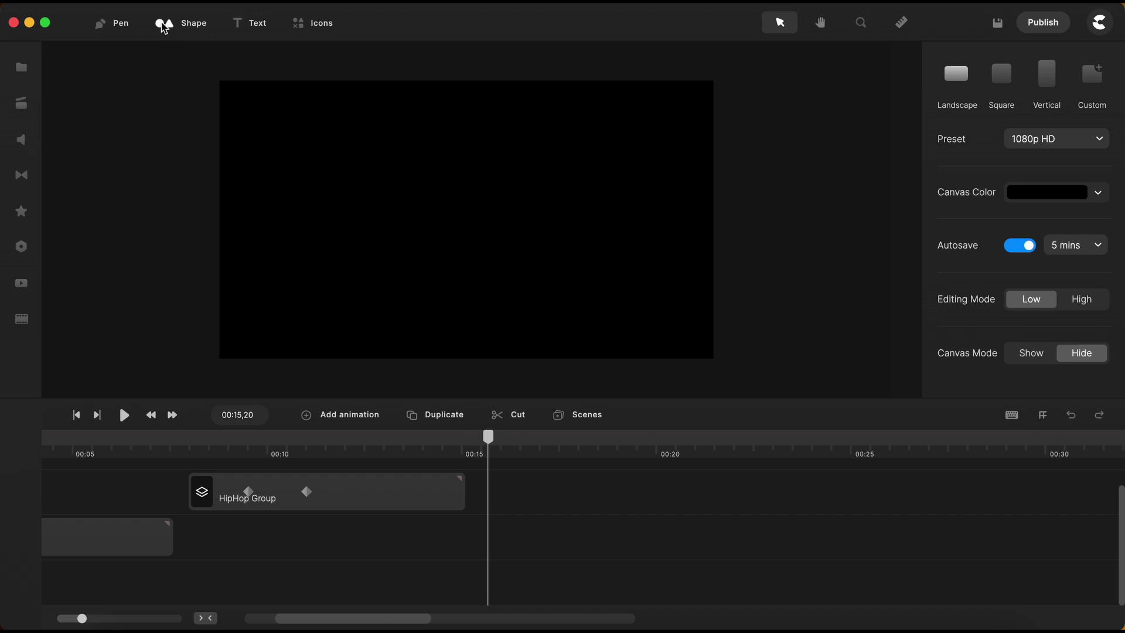
{"action": "left_click", "coordinate": [163, 26]}
{"action": "left_click", "coordinate": [247, 121]}
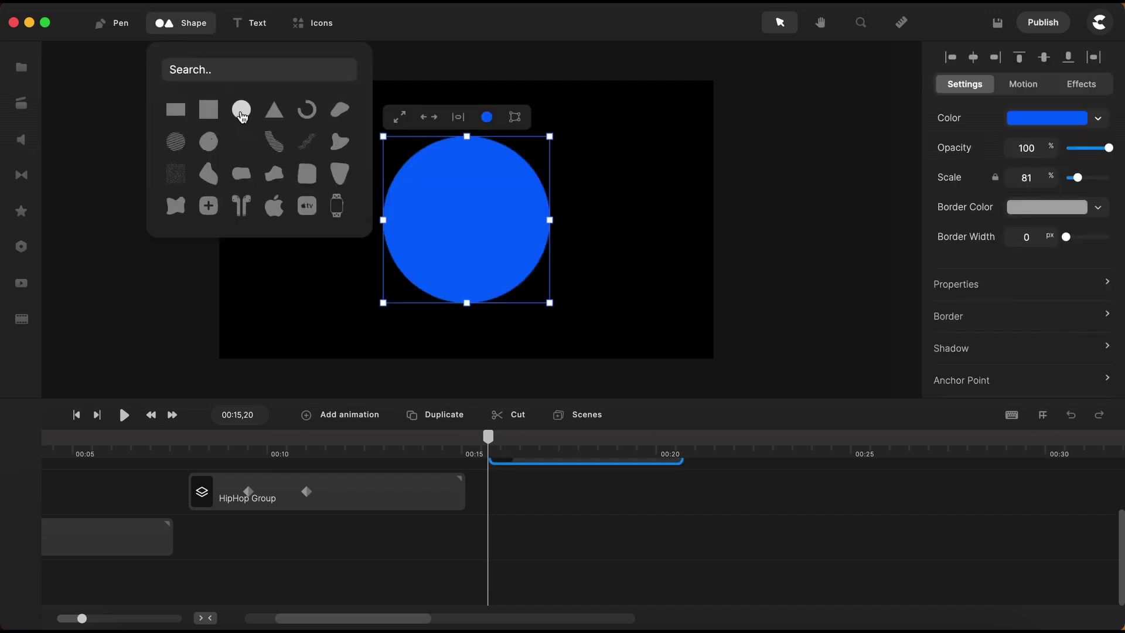
{"action": "left_click", "coordinate": [614, 300]}
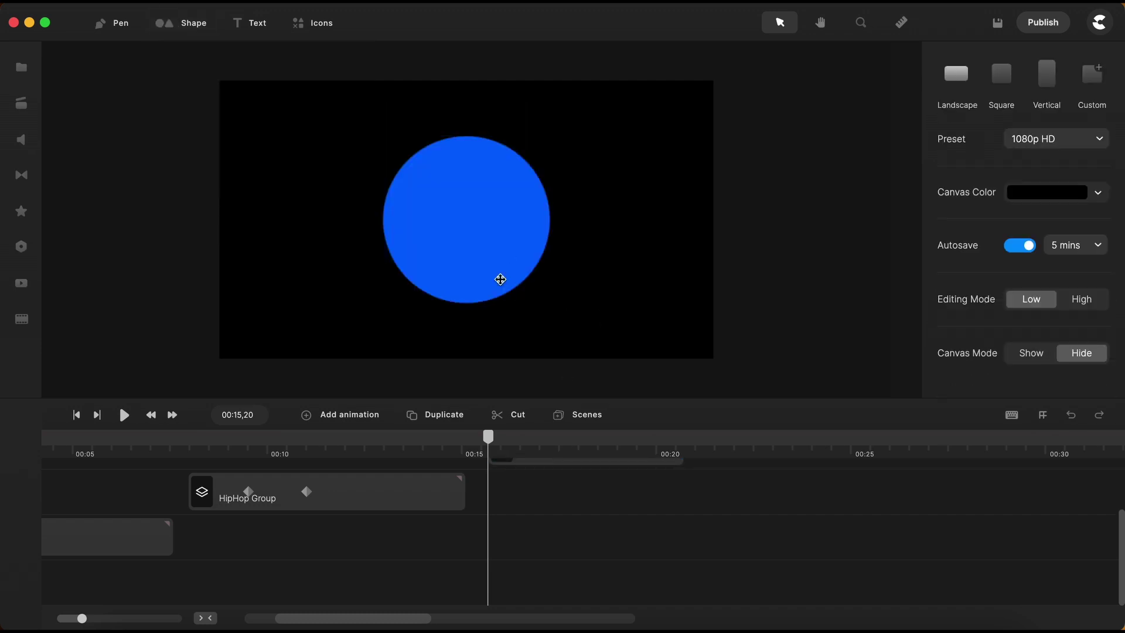
{"action": "left_click", "coordinate": [501, 278]}
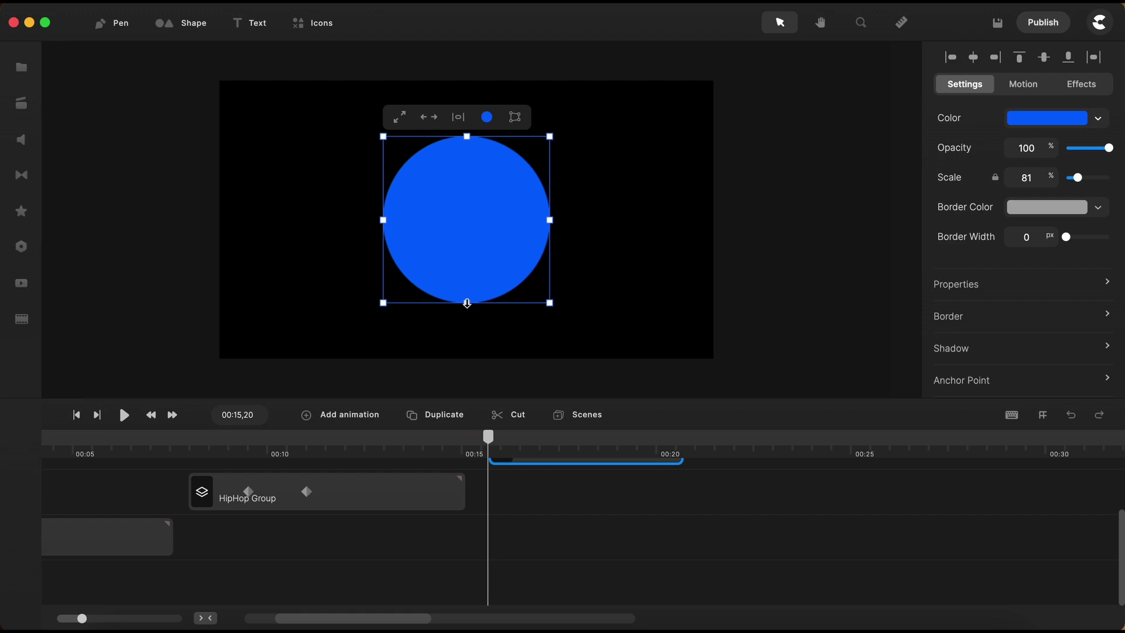
{"action": "left_click_drag", "start_coordinate": [469, 304], "coordinate": [427, 302]}
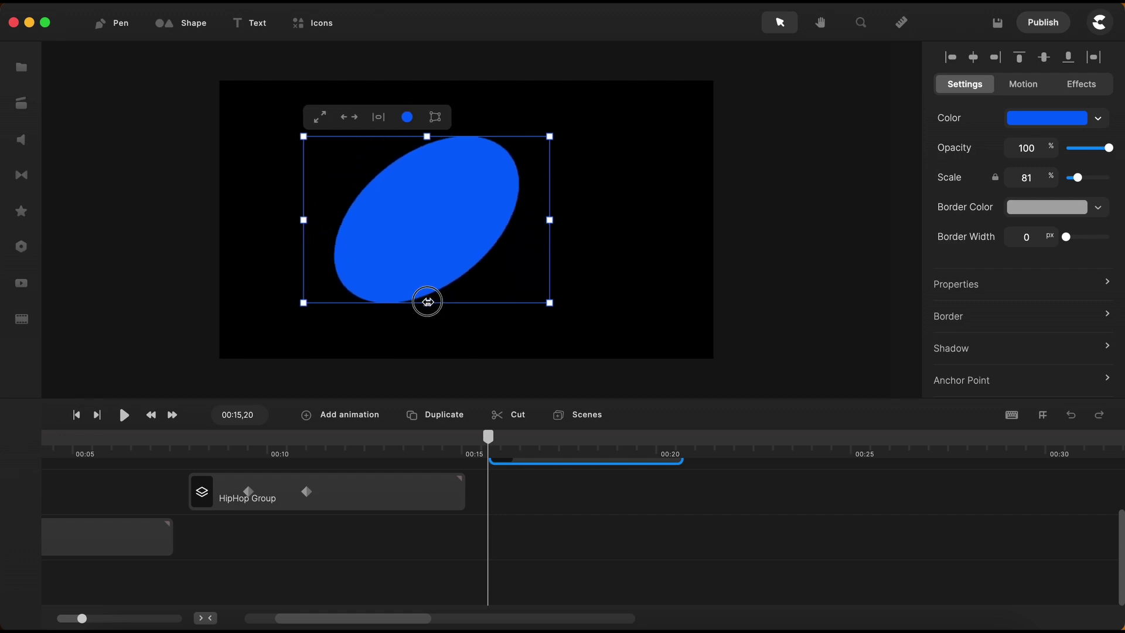
{"action": "left_click", "coordinate": [591, 277]}
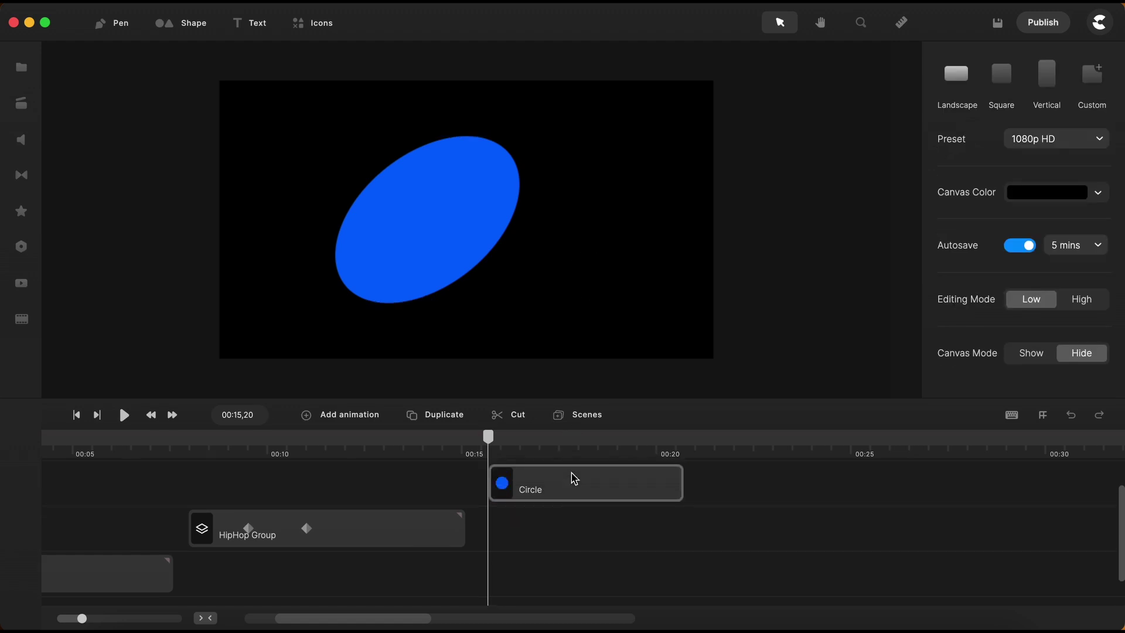
{"action": "scroll", "coordinate": [550, 495], "scroll_direction": "right", "scroll_amount": 2}
{"action": "scroll", "coordinate": [551, 494], "scroll_direction": "up", "scroll_amount": 1}
{"action": "left_click", "coordinate": [498, 451]}
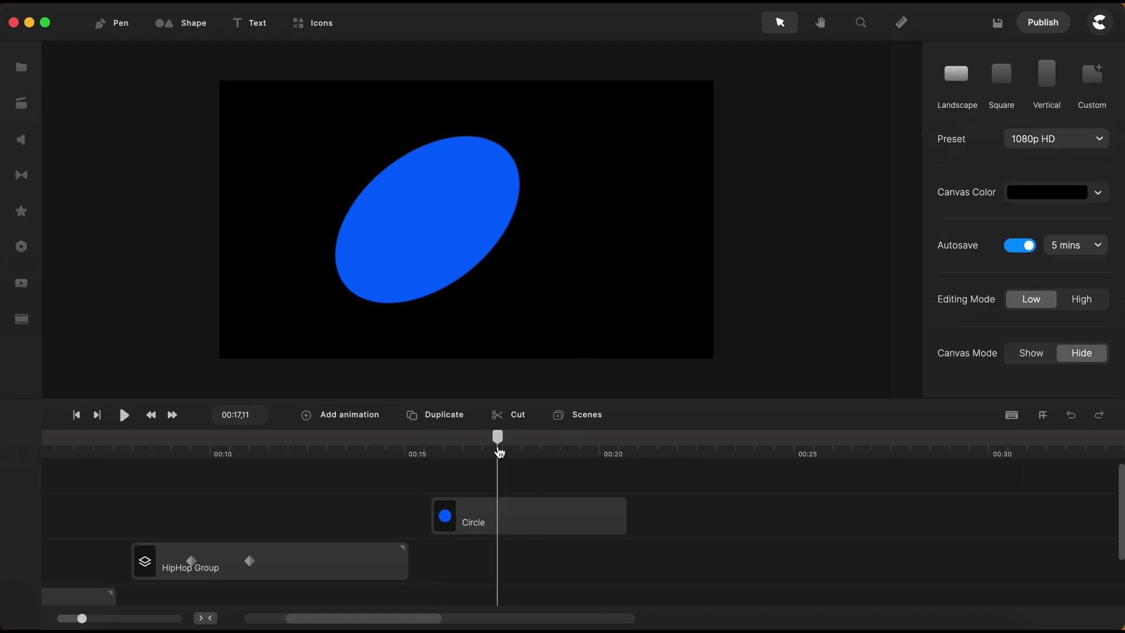
Add a triangle, move it right of the ellipse, rotate it clockwise and nudge it up
{"action": "left_click", "coordinate": [165, 28]}
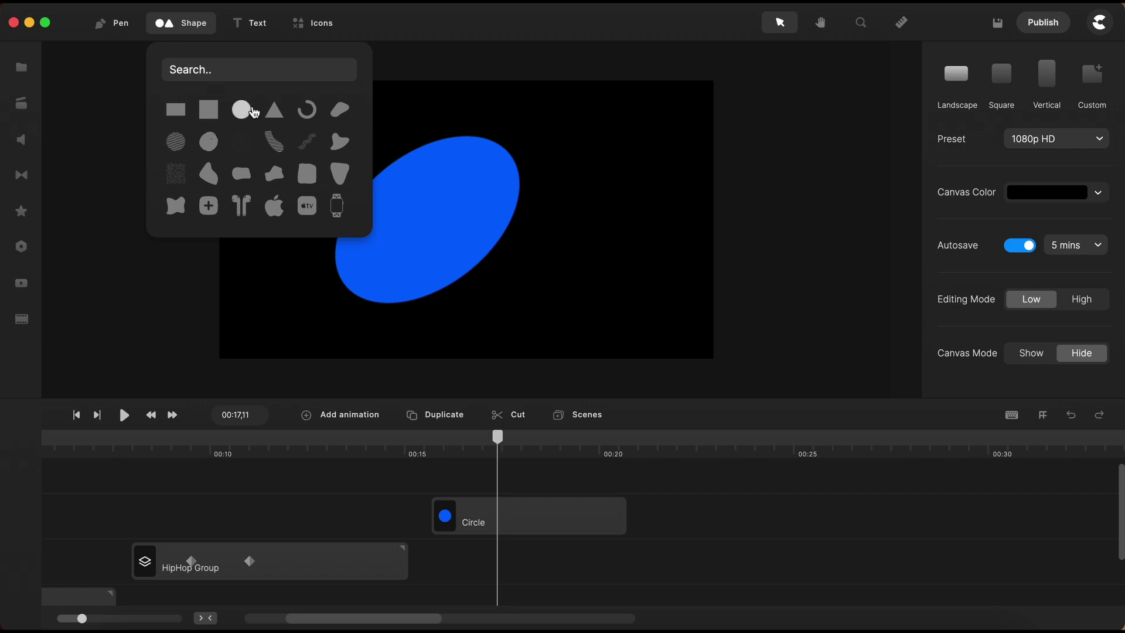
{"action": "left_click", "coordinate": [273, 109]}
{"action": "left_click_drag", "start_coordinate": [487, 265], "coordinate": [601, 265]}
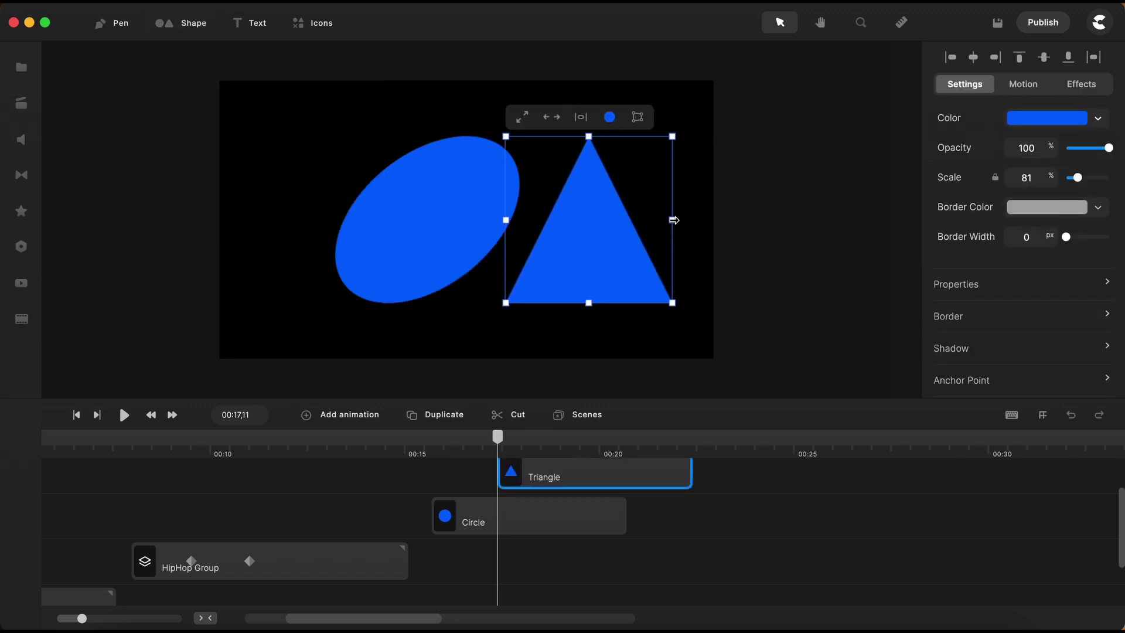
{"action": "left_click_drag", "start_coordinate": [673, 219], "coordinate": [665, 275]}
{"action": "left_click_drag", "start_coordinate": [566, 316], "coordinate": [585, 242]}
{"action": "left_click", "coordinate": [851, 268]}
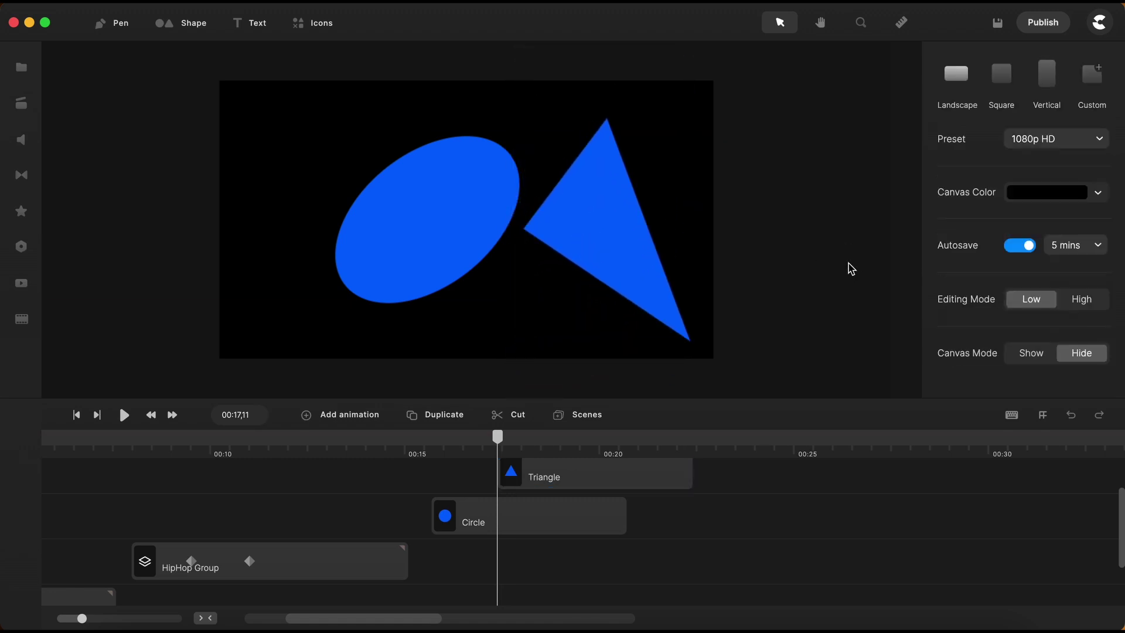
Marquee-select the Triangle and Circle clips in the timeline and delete them
{"action": "left_click", "coordinate": [185, 23]}
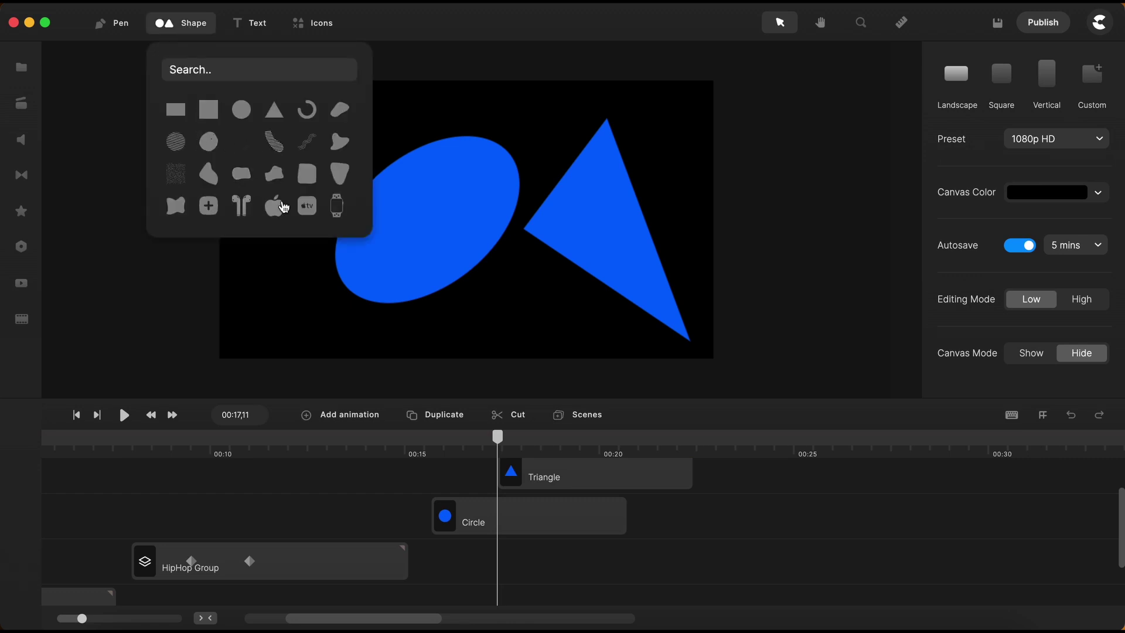
{"action": "left_click", "coordinate": [721, 540]}
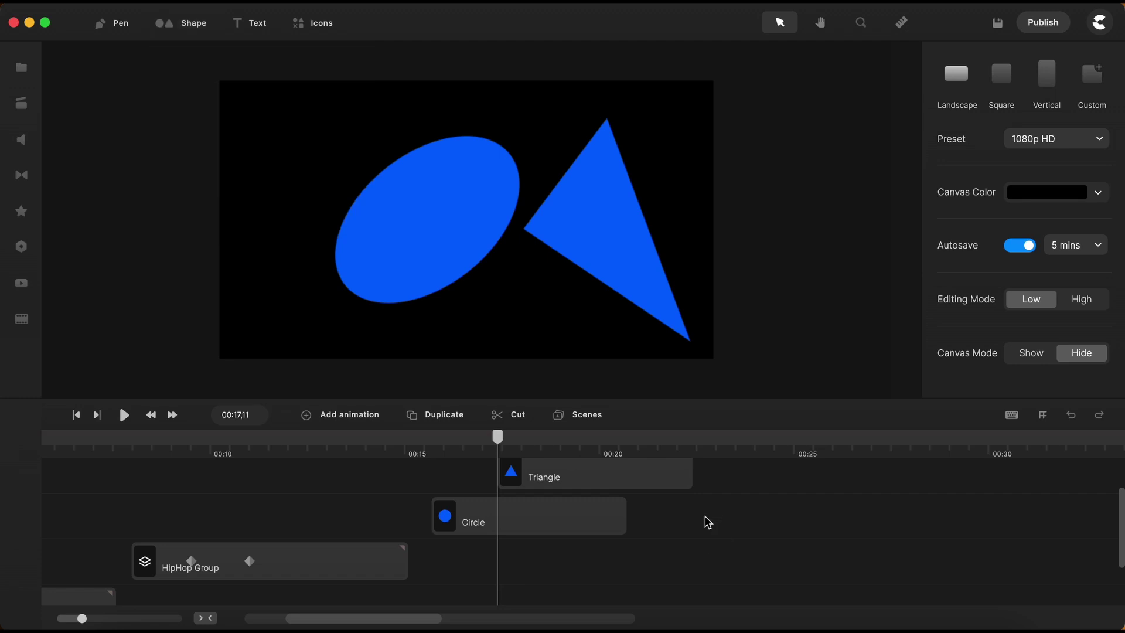
{"action": "left_click_drag", "start_coordinate": [721, 493], "coordinate": [517, 525]}
{"action": "key", "text": "Delete"}
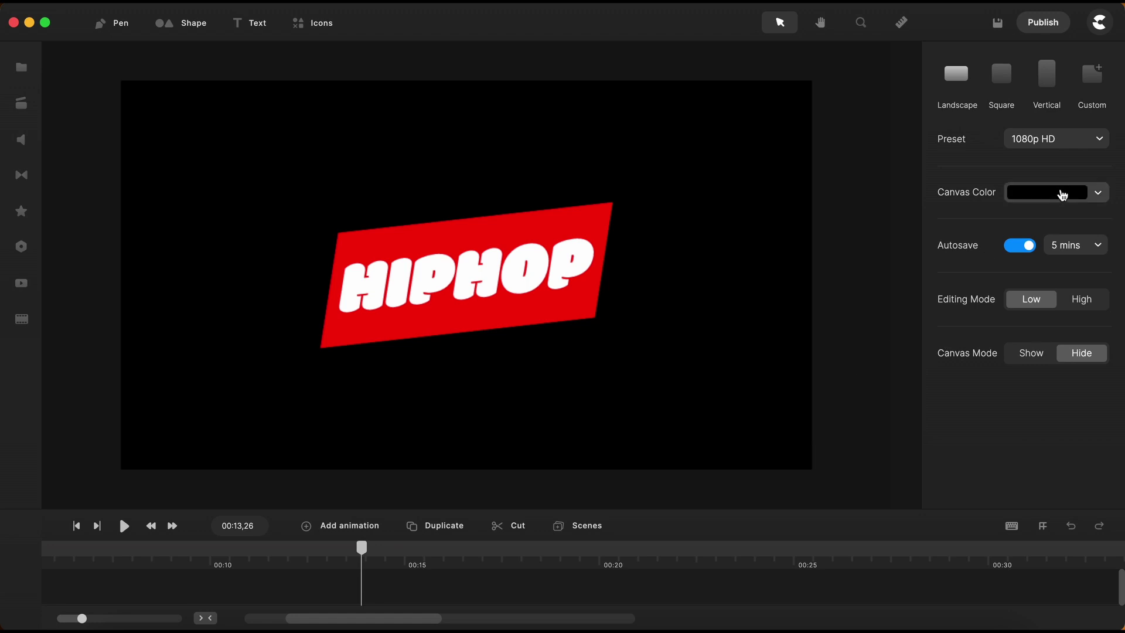
Set the canvas colour to white (ffffff) and preview the animation
{"action": "left_click", "coordinate": [1062, 192]}
{"action": "left_click_drag", "start_coordinate": [779, 121], "coordinate": [732, 50]}
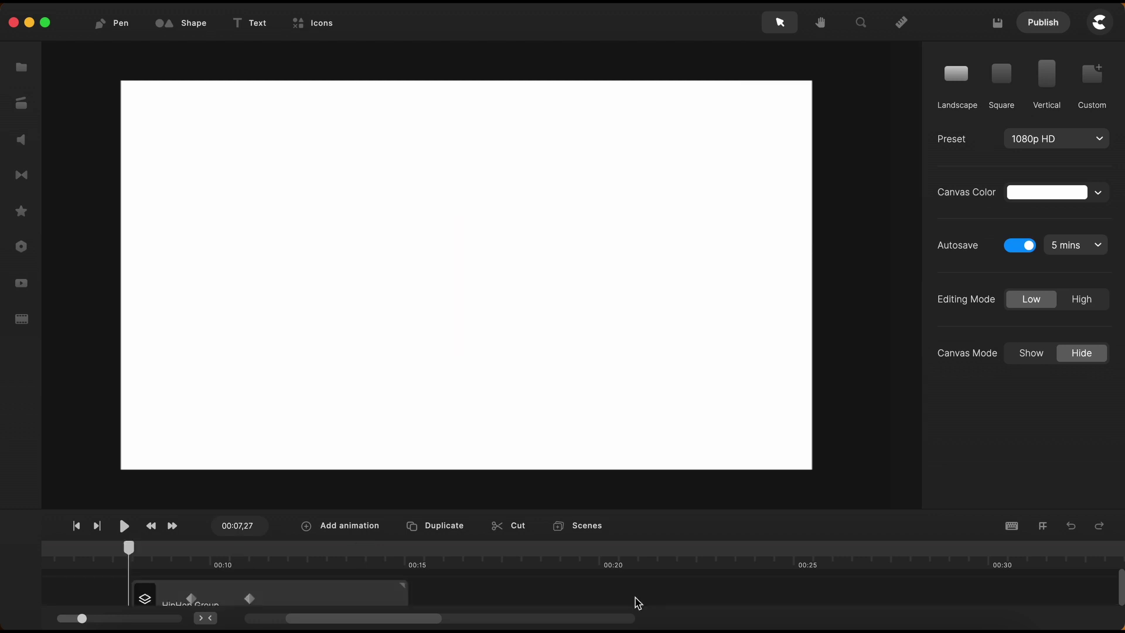
{"action": "key", "text": "space"}
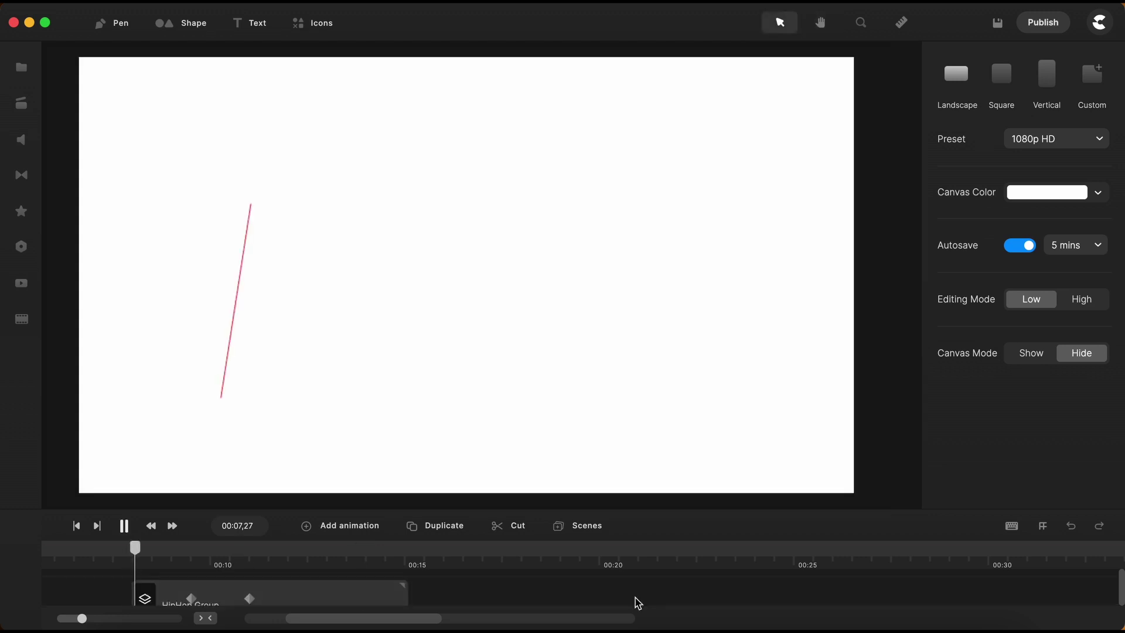